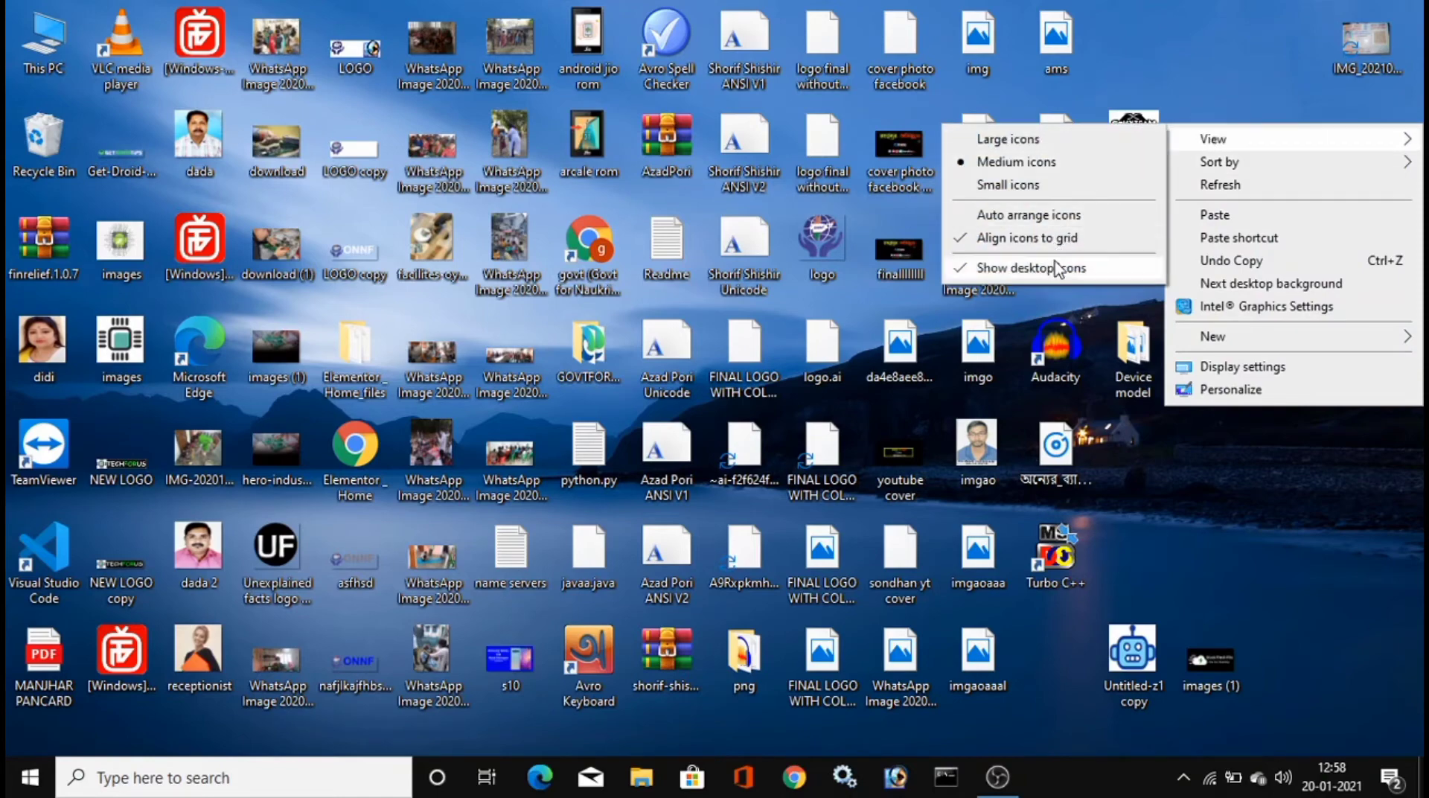
Hide all the desktop icons and refresh the desktop.
{"action": "left_click", "coordinate": [1056, 269]}
{"action": "right_click", "coordinate": [1113, 165]}
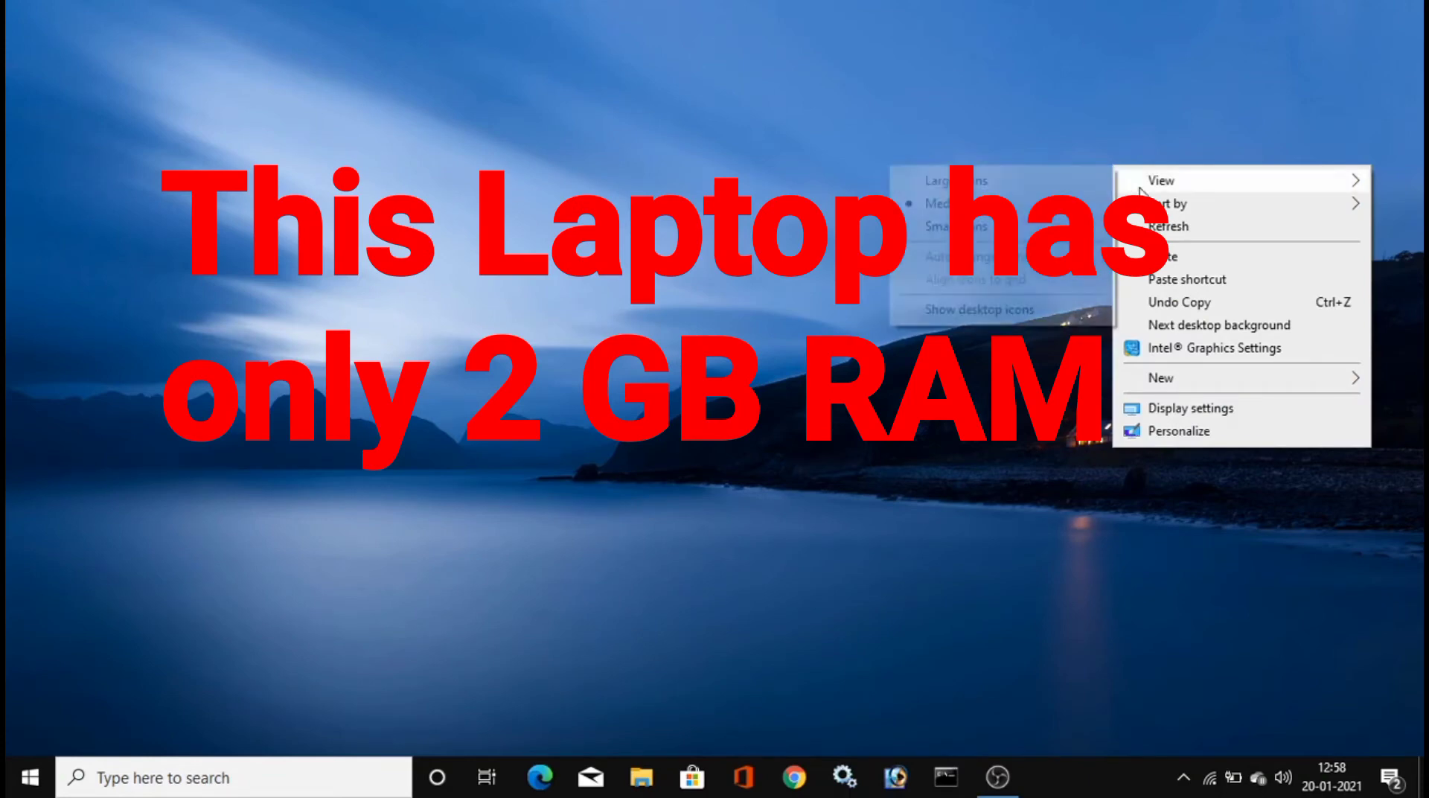
{"action": "left_click", "coordinate": [1183, 231]}
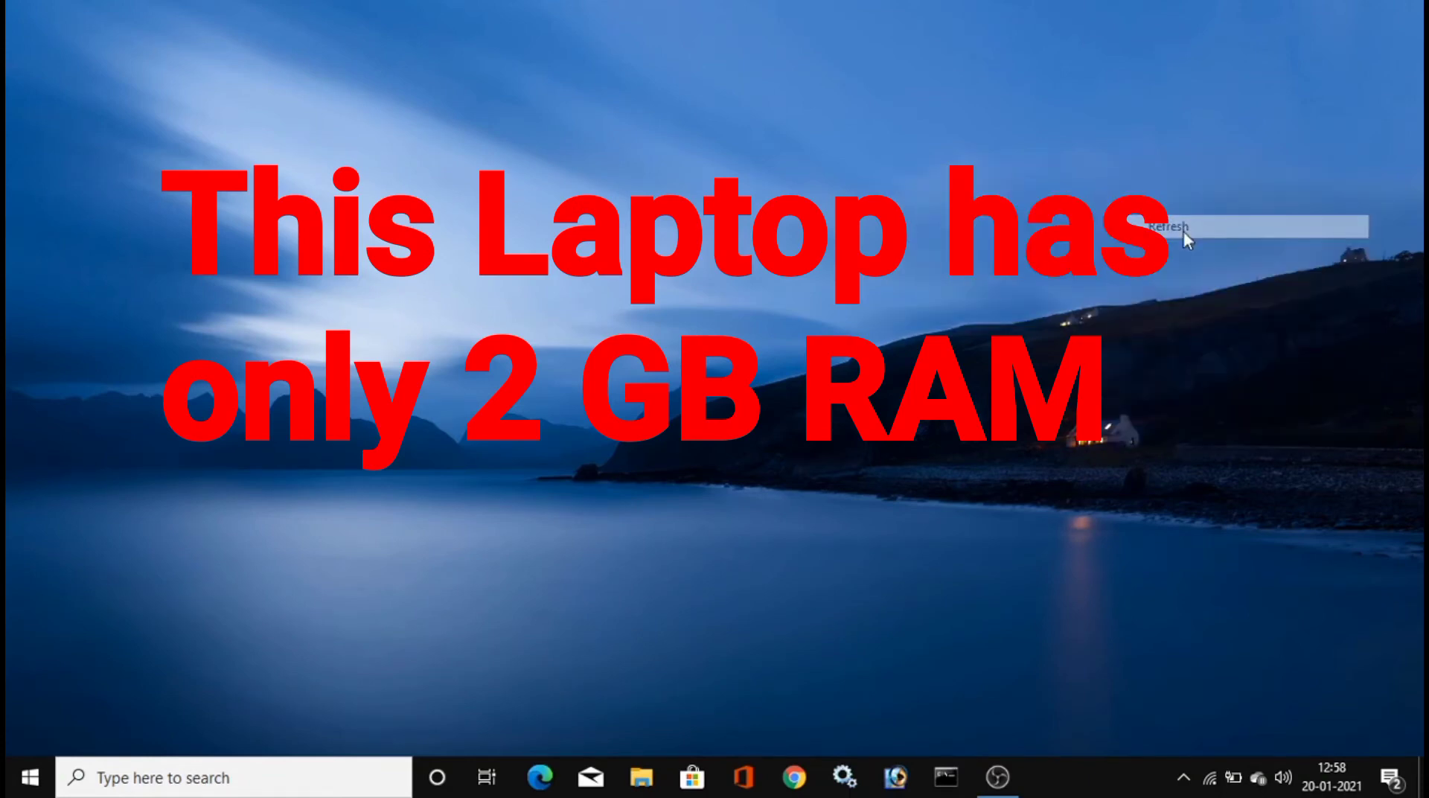
Check in Task Manager which programs are enabled or disabled at startup, and close it again.
{"action": "right_click", "coordinate": [1096, 786]}
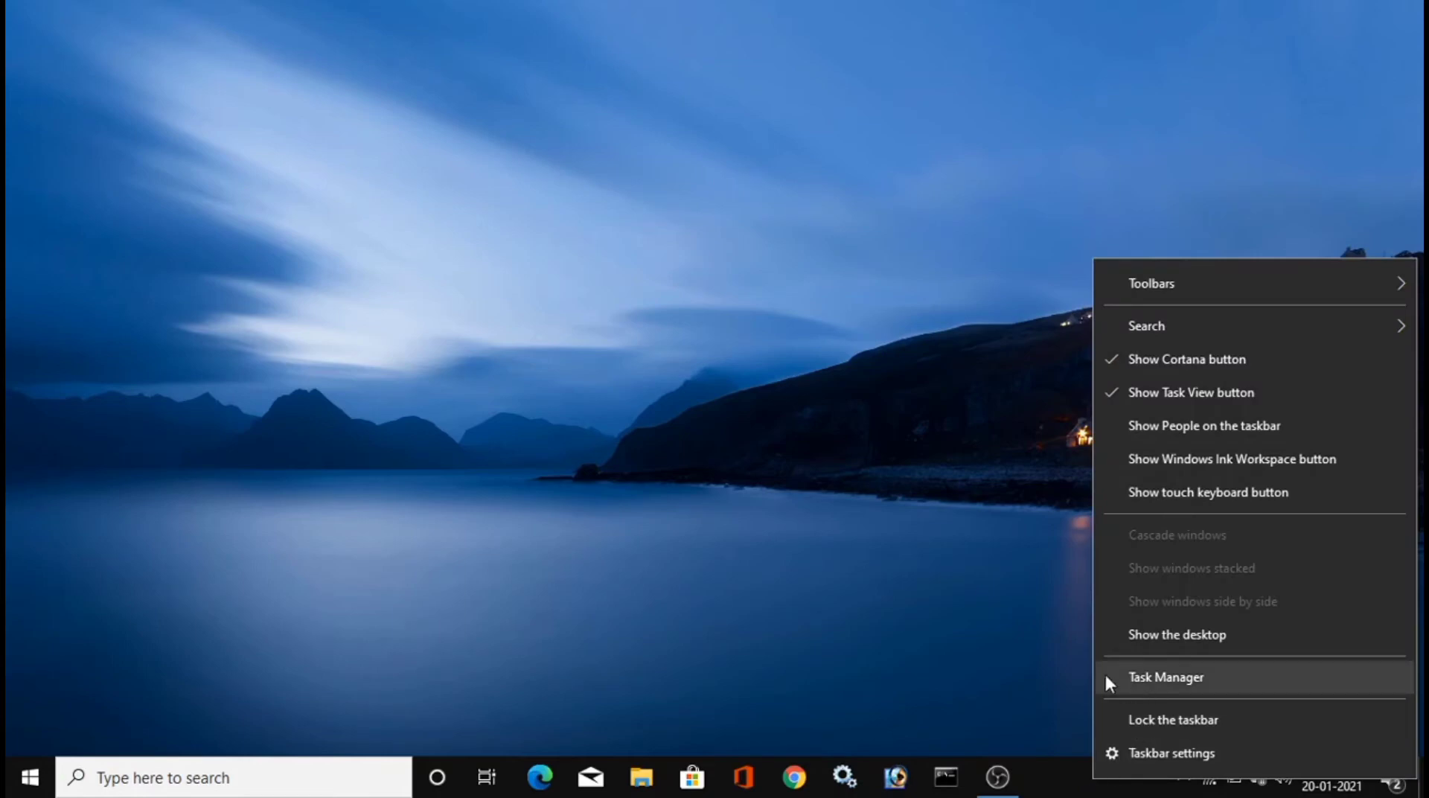
{"action": "left_click", "coordinate": [1158, 673]}
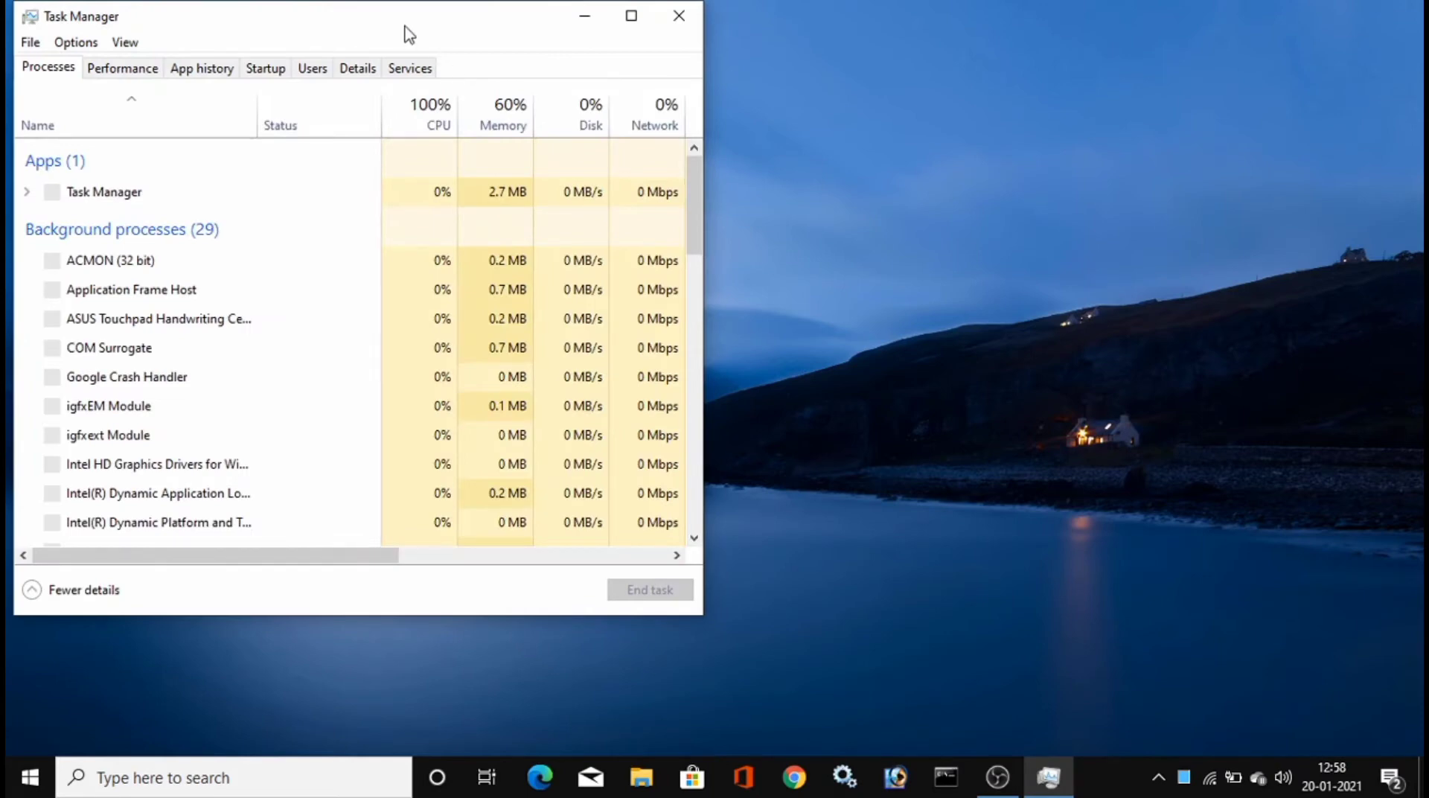
{"action": "left_click_drag", "start_coordinate": [403, 24], "coordinate": [491, 73]}
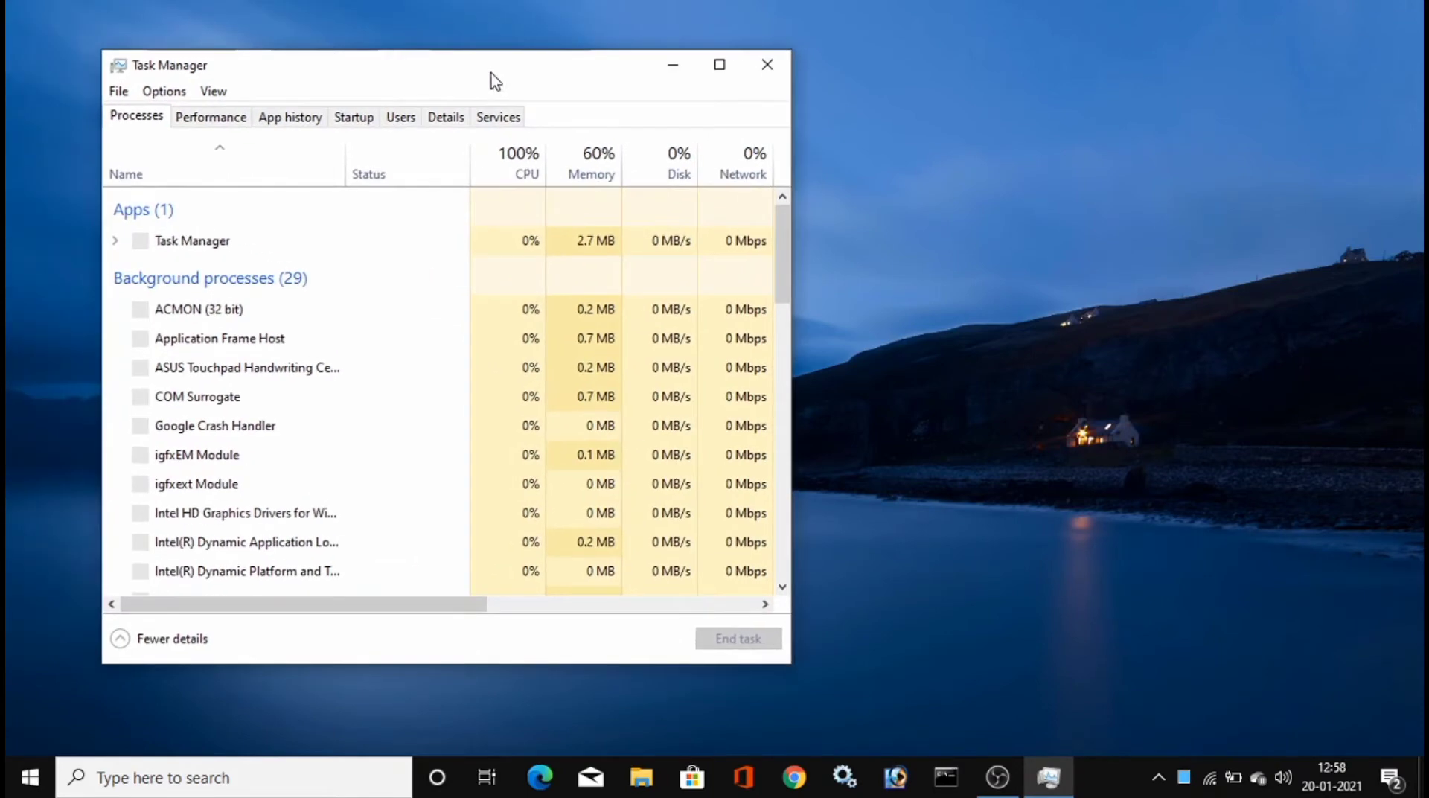
{"action": "left_click", "coordinate": [356, 118]}
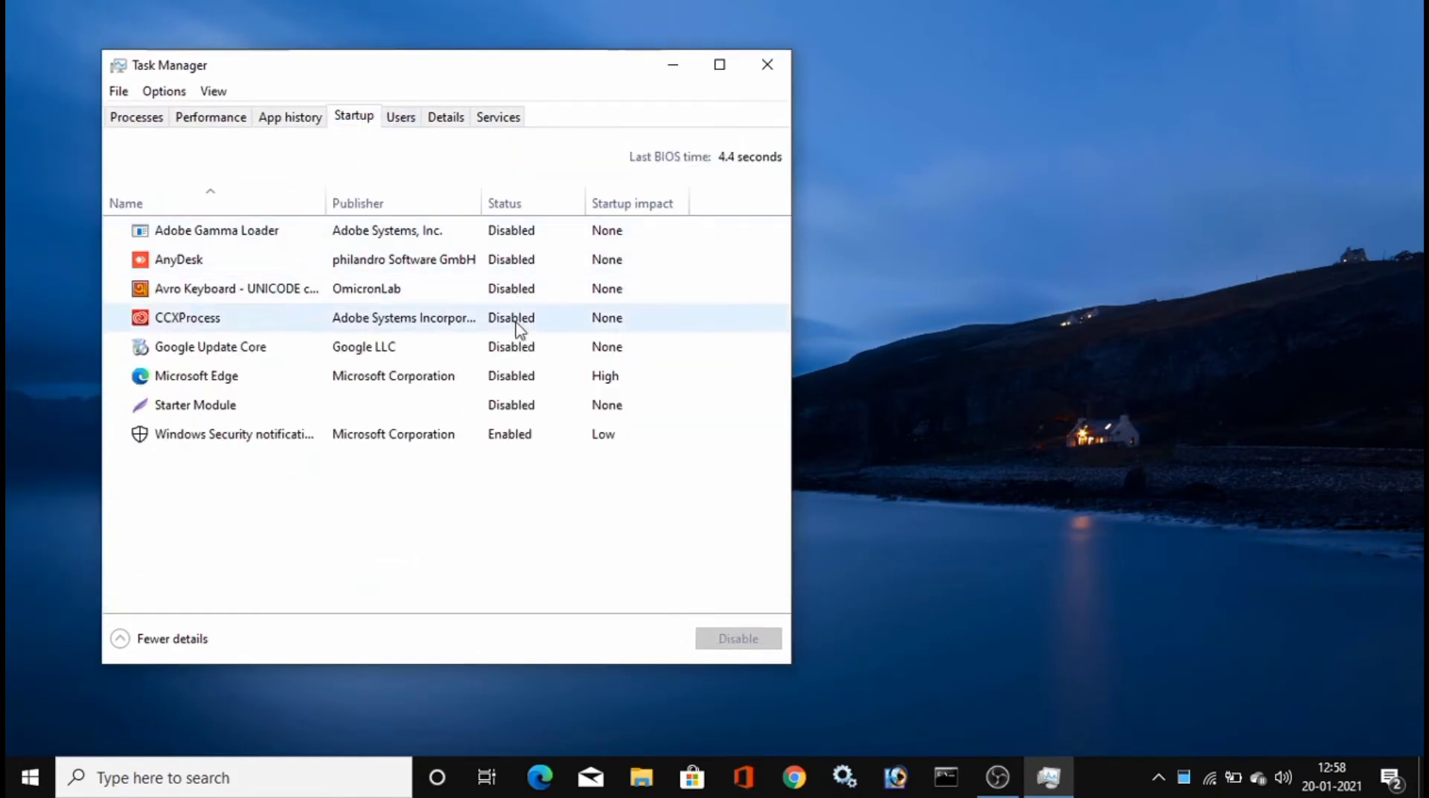
{"action": "right_click", "coordinate": [508, 230]}
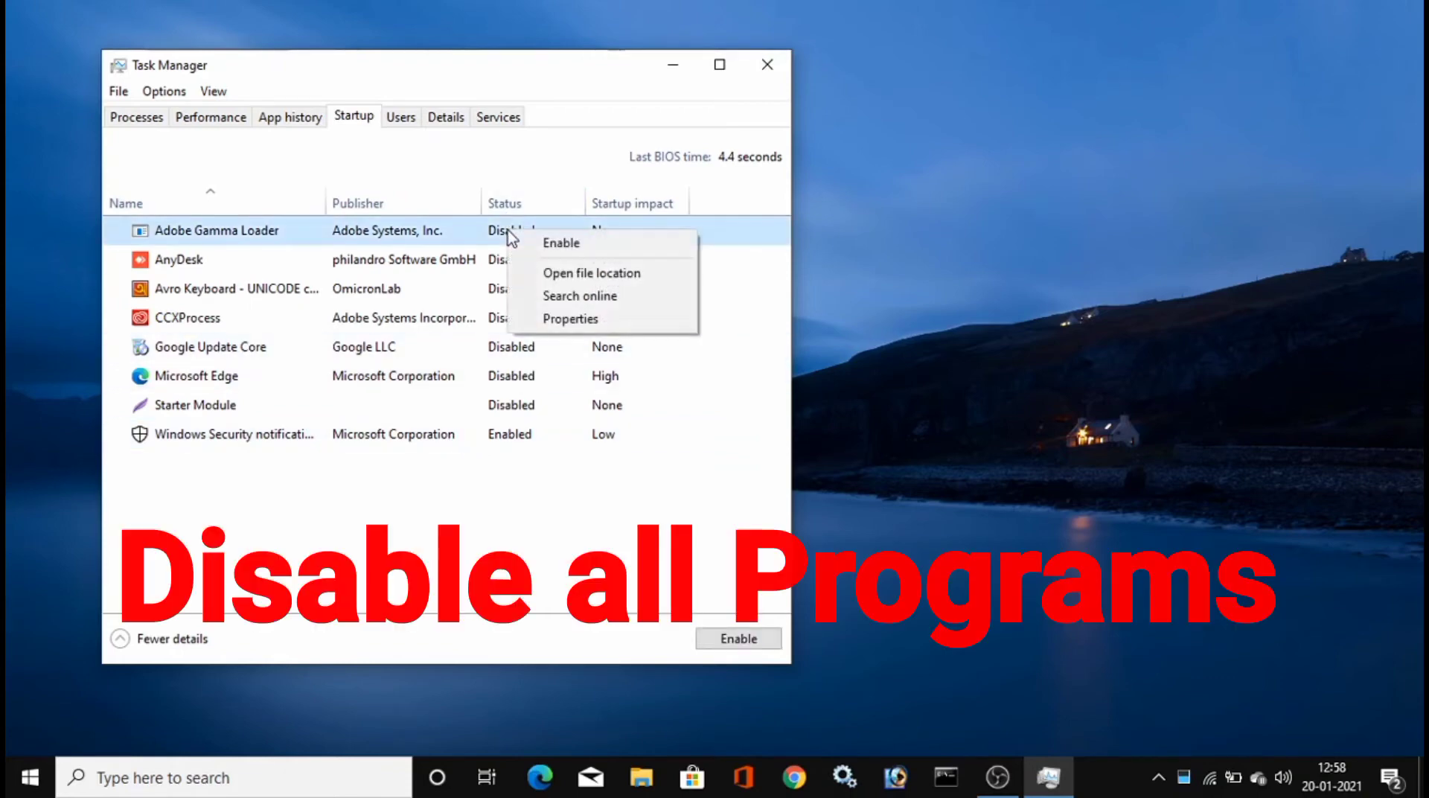
{"action": "left_click", "coordinate": [439, 239]}
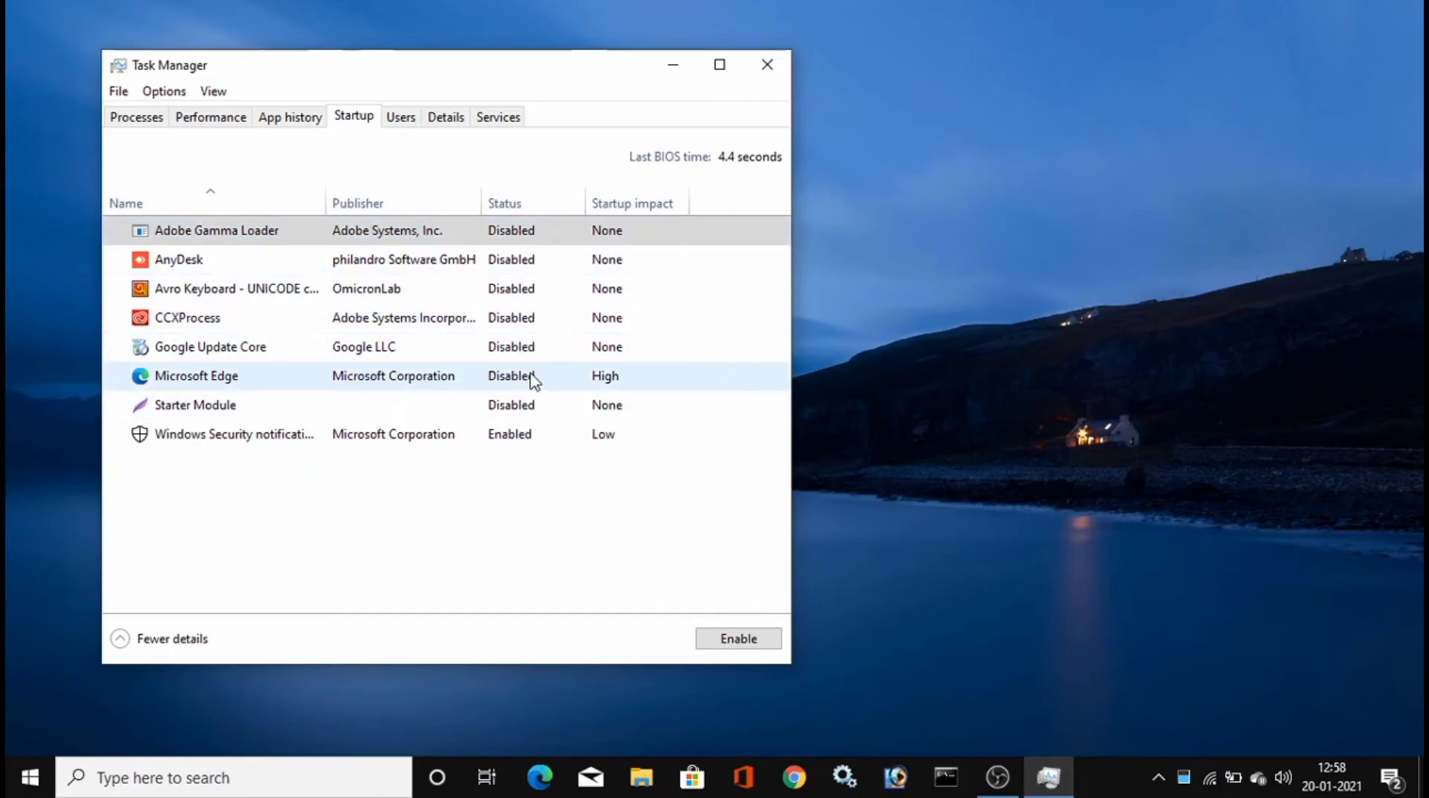
{"action": "left_click", "coordinate": [767, 66]}
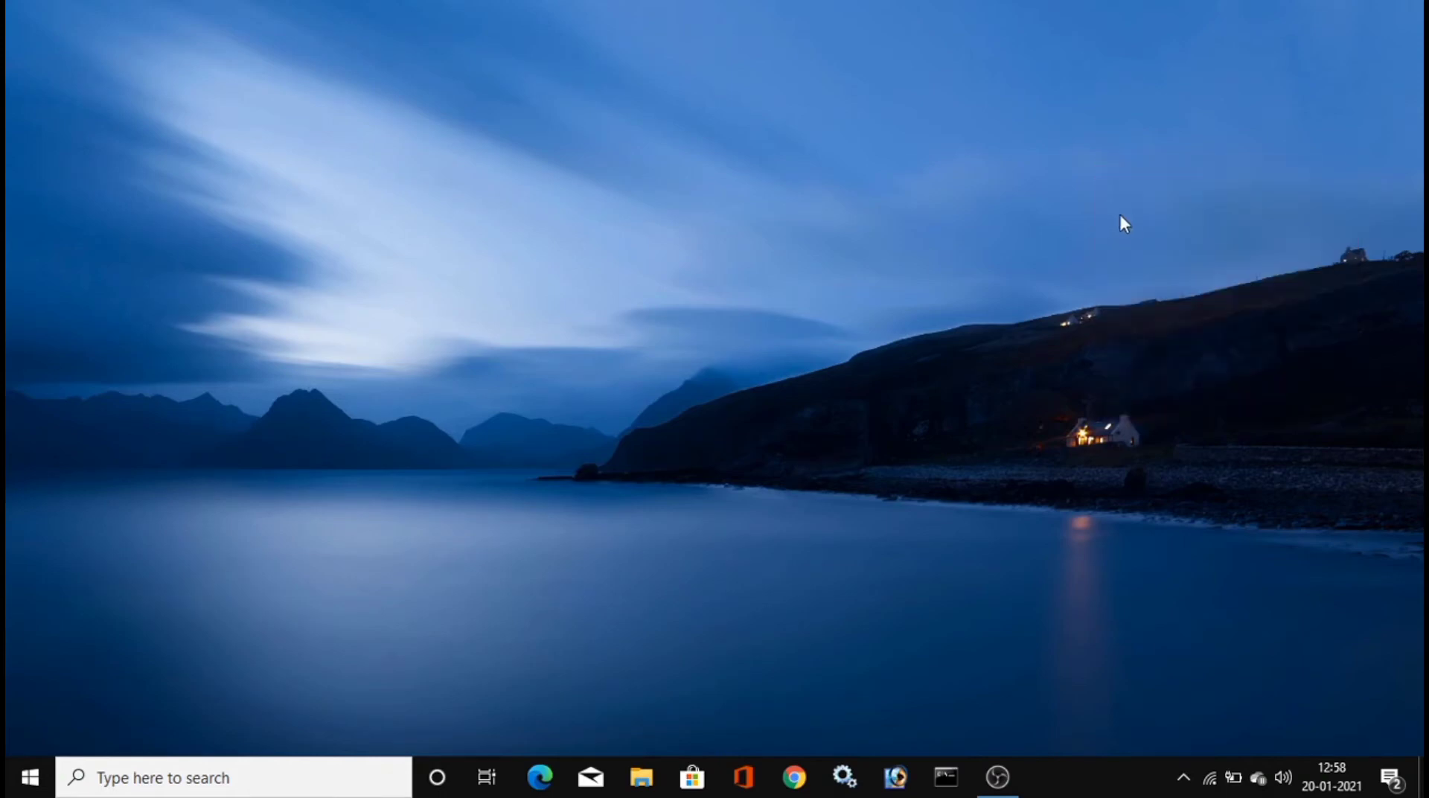
Refresh the desktop and open the Run dialog with its previous entry cleared.
{"action": "right_click", "coordinate": [806, 214]}
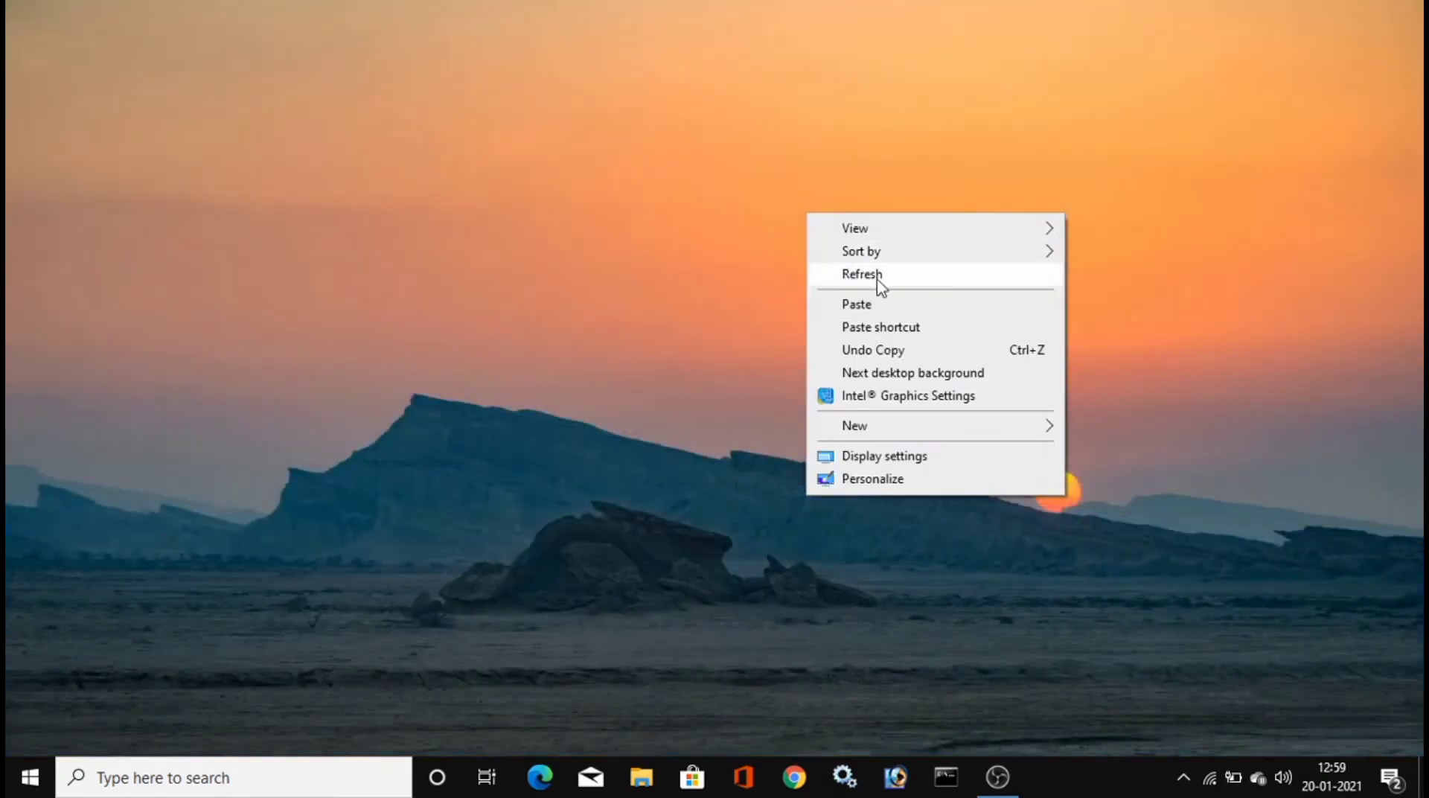
{"action": "left_click", "coordinate": [878, 274]}
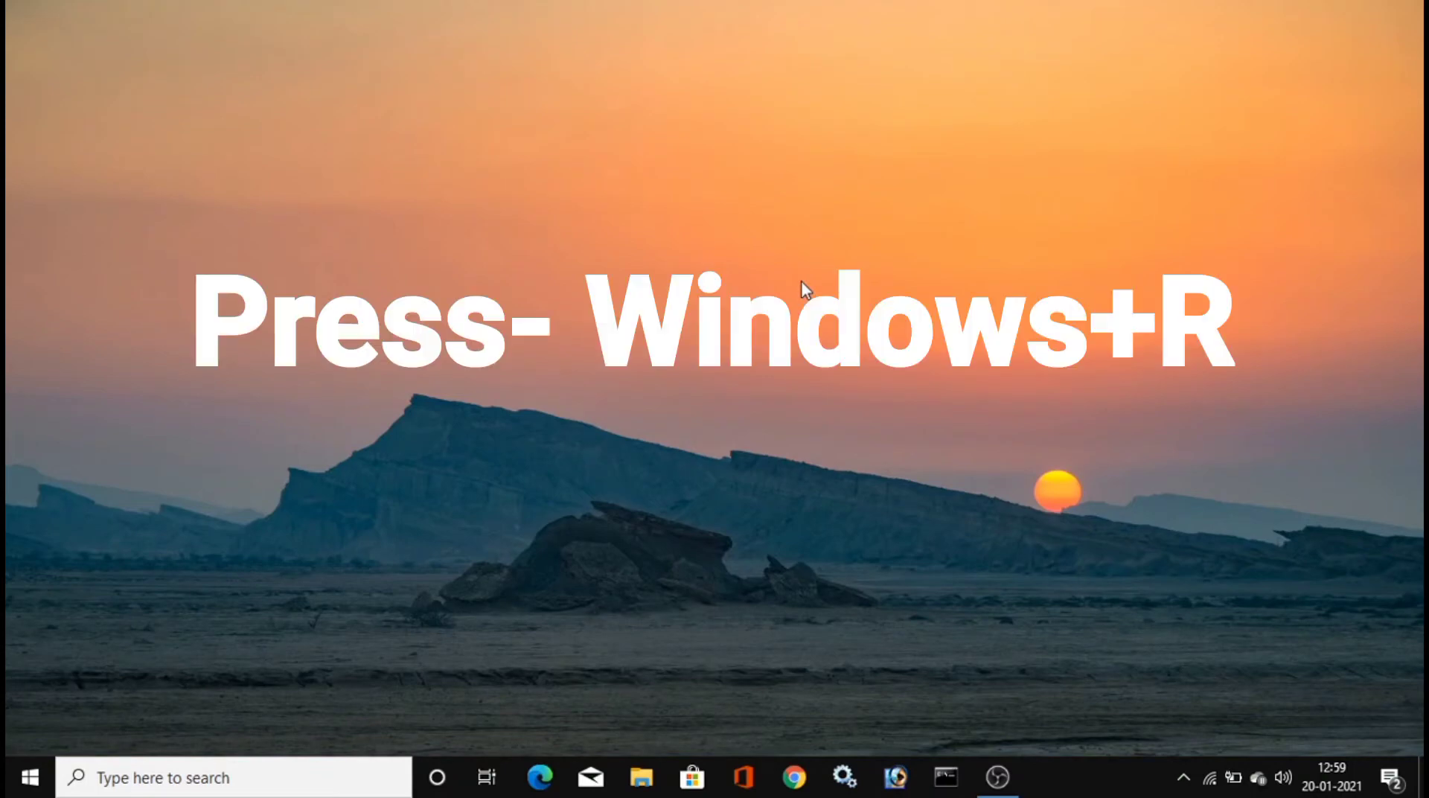
{"action": "key", "text": "super+r"}
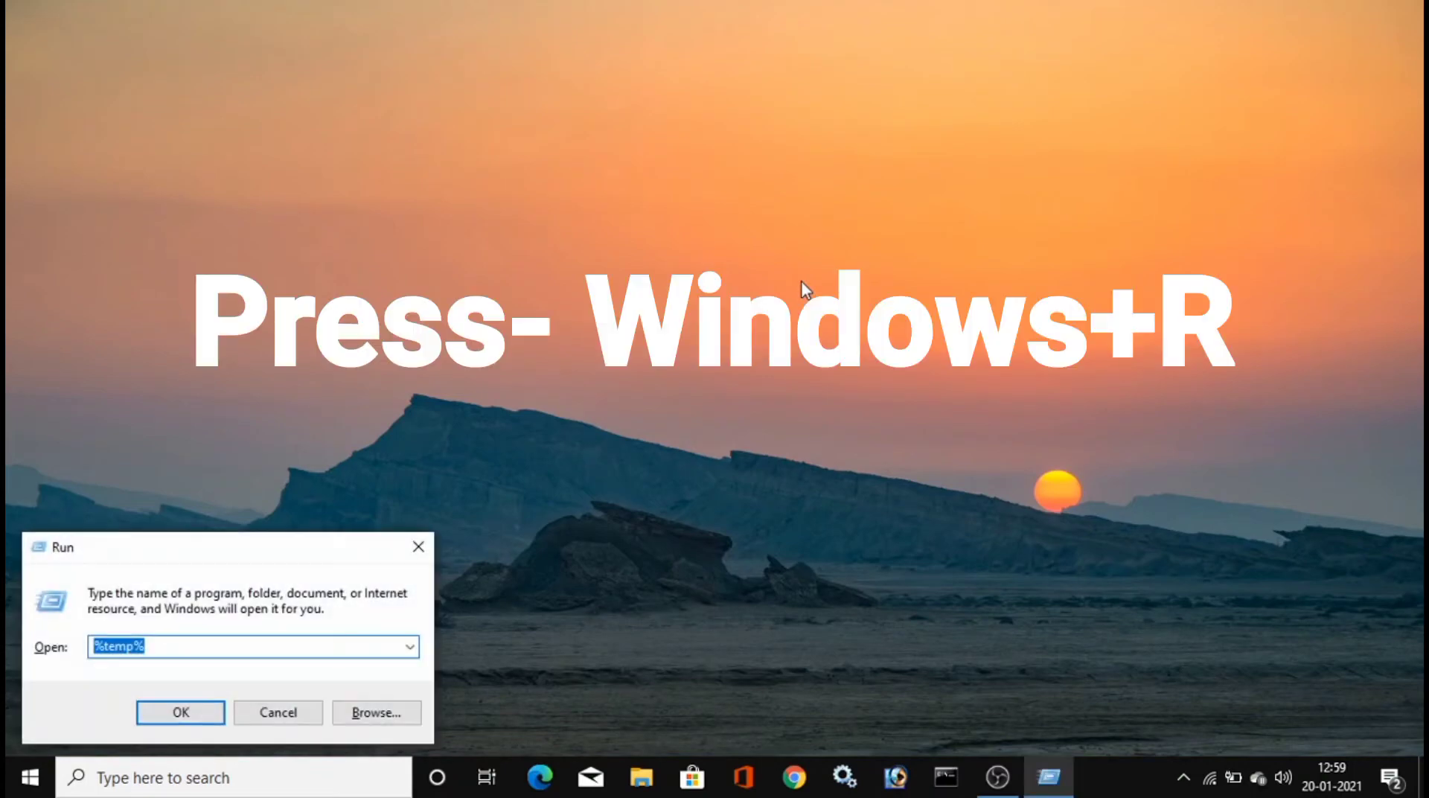
{"action": "key", "text": "End"}
{"action": "key", "text": "BackSpace"}
{"action": "key", "text": "BackSpace"}
{"action": "key", "text": "BackSpace"}
{"action": "key", "text": "BackSpace"}
{"action": "key", "text": "BackSpace"}
{"action": "key", "text": "BackSpace"}
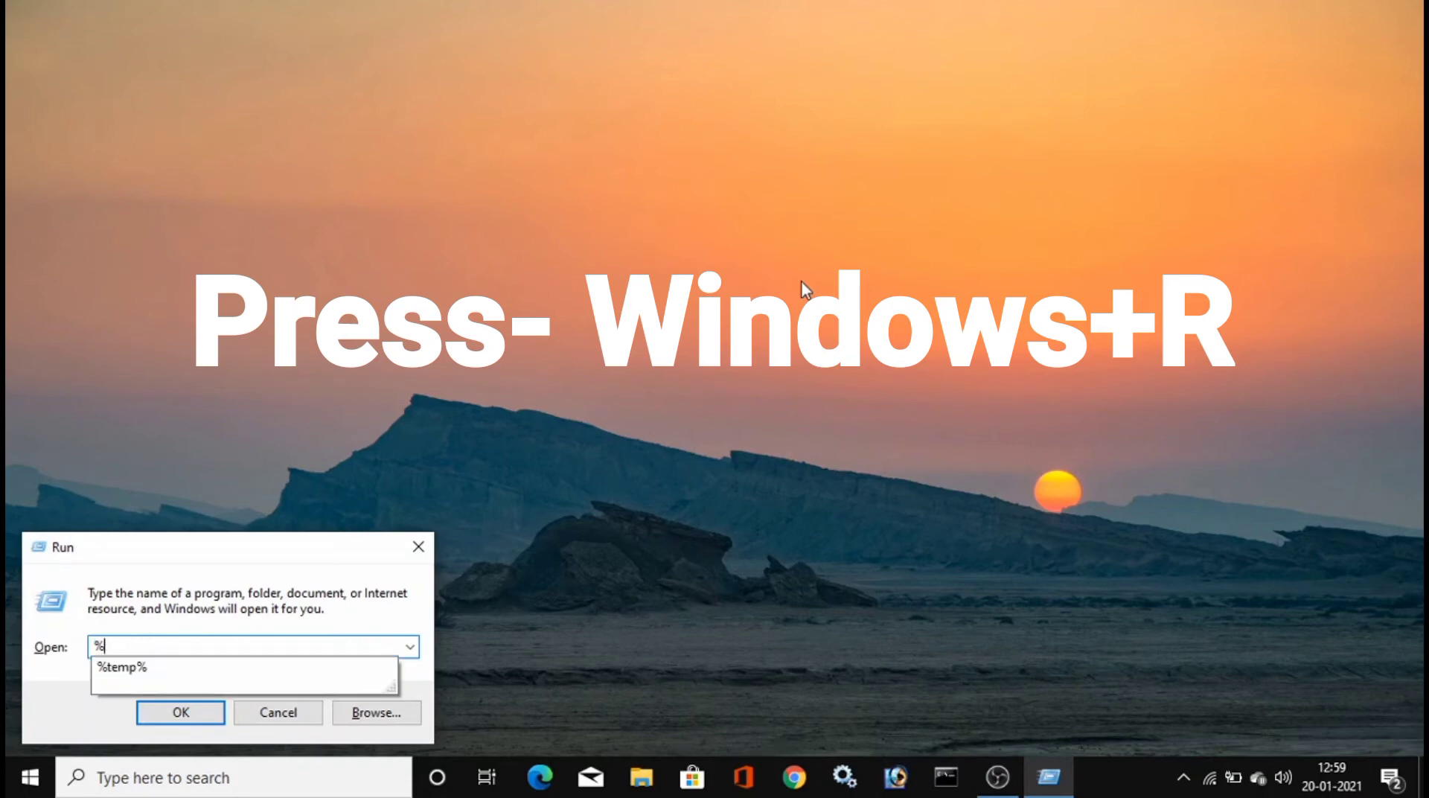
{"action": "type", "text": "%"}
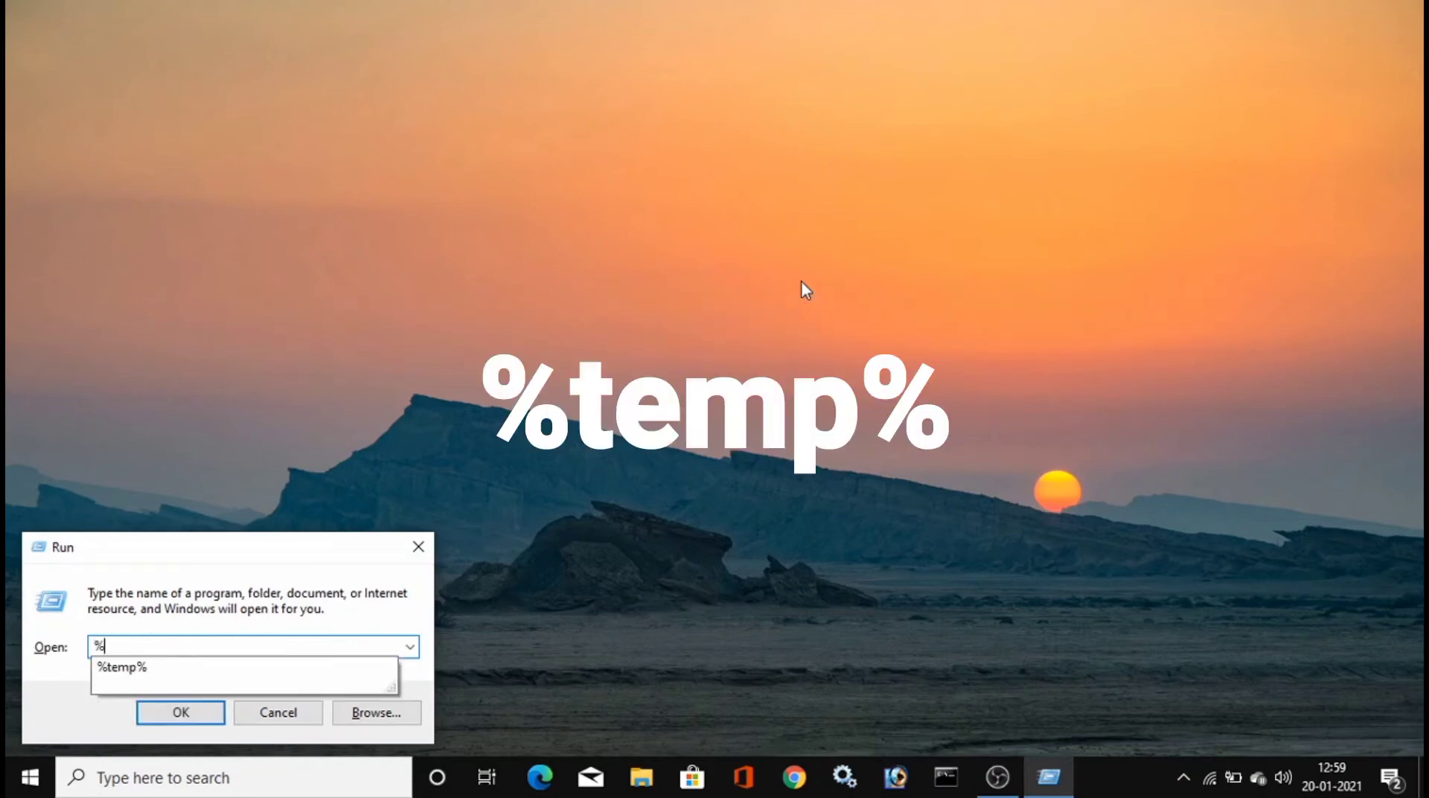
{"action": "type", "text": "TEMP%"}
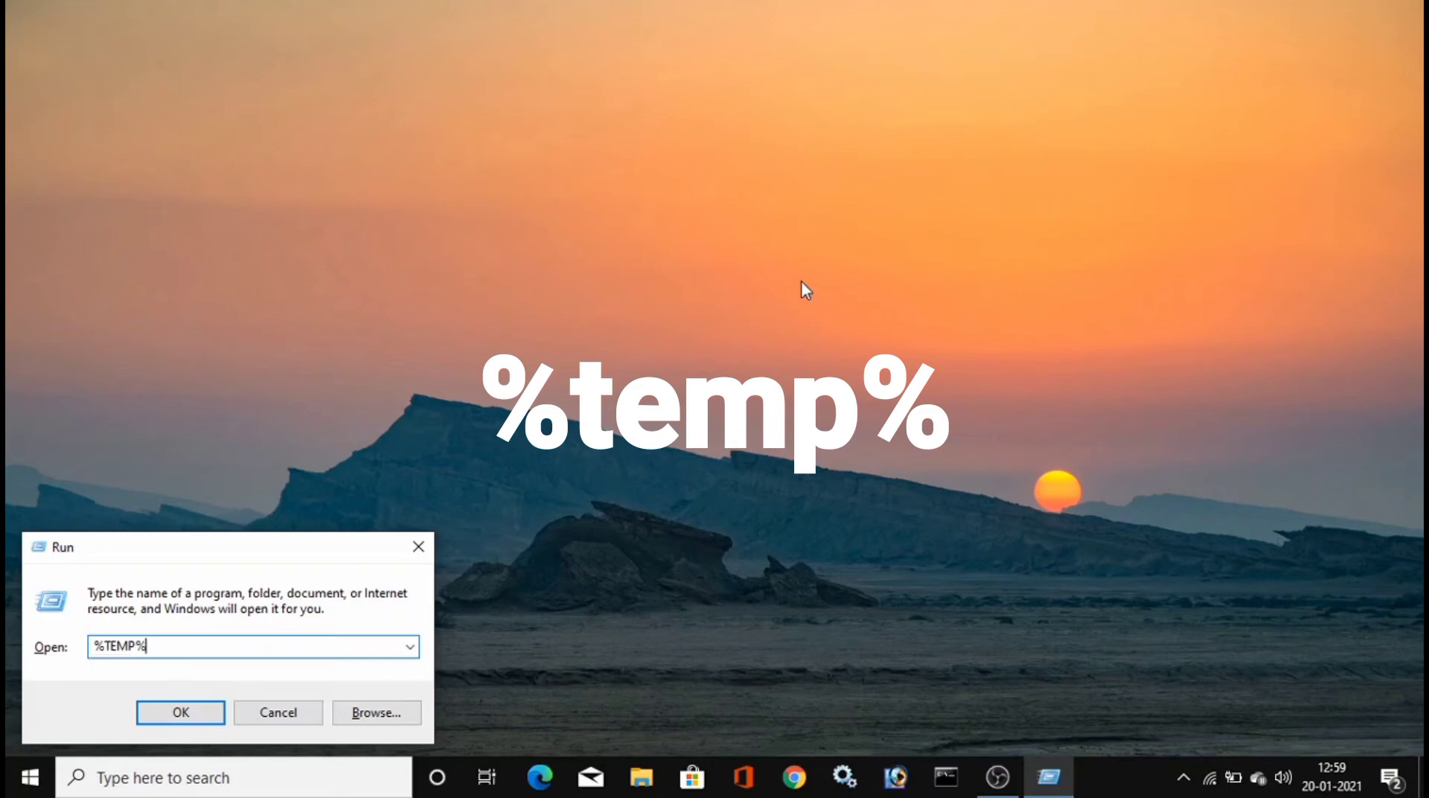
{"action": "key", "text": "BackSpace"}
{"action": "key", "text": "BackSpace"}
{"action": "key", "text": "BackSpace"}
{"action": "key", "text": "BackSpace"}
{"action": "key", "text": "BackSpace"}
{"action": "key", "text": "BackSpace"}
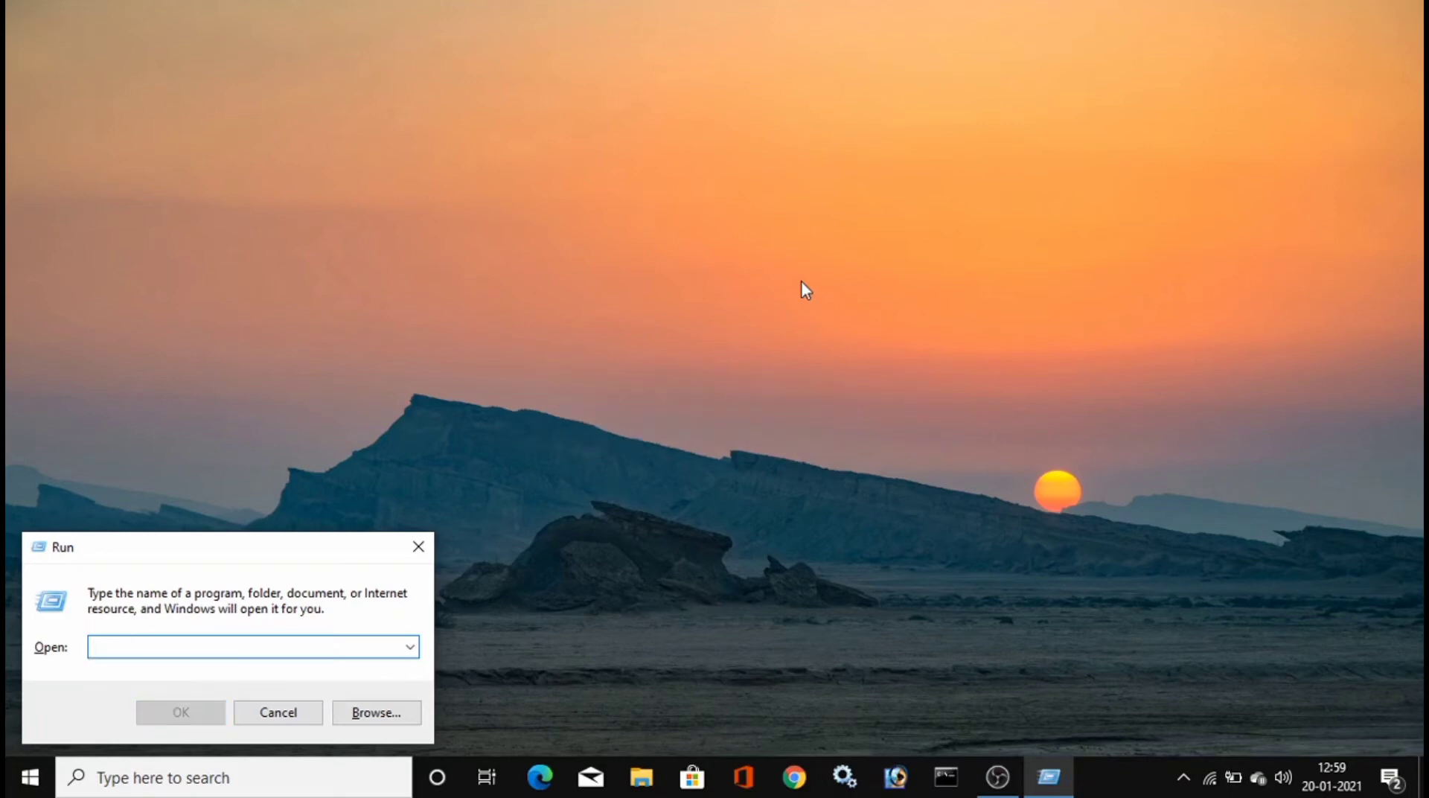
Run the command %temp% to open the temporary files folder.
{"action": "type", "text": "%"}
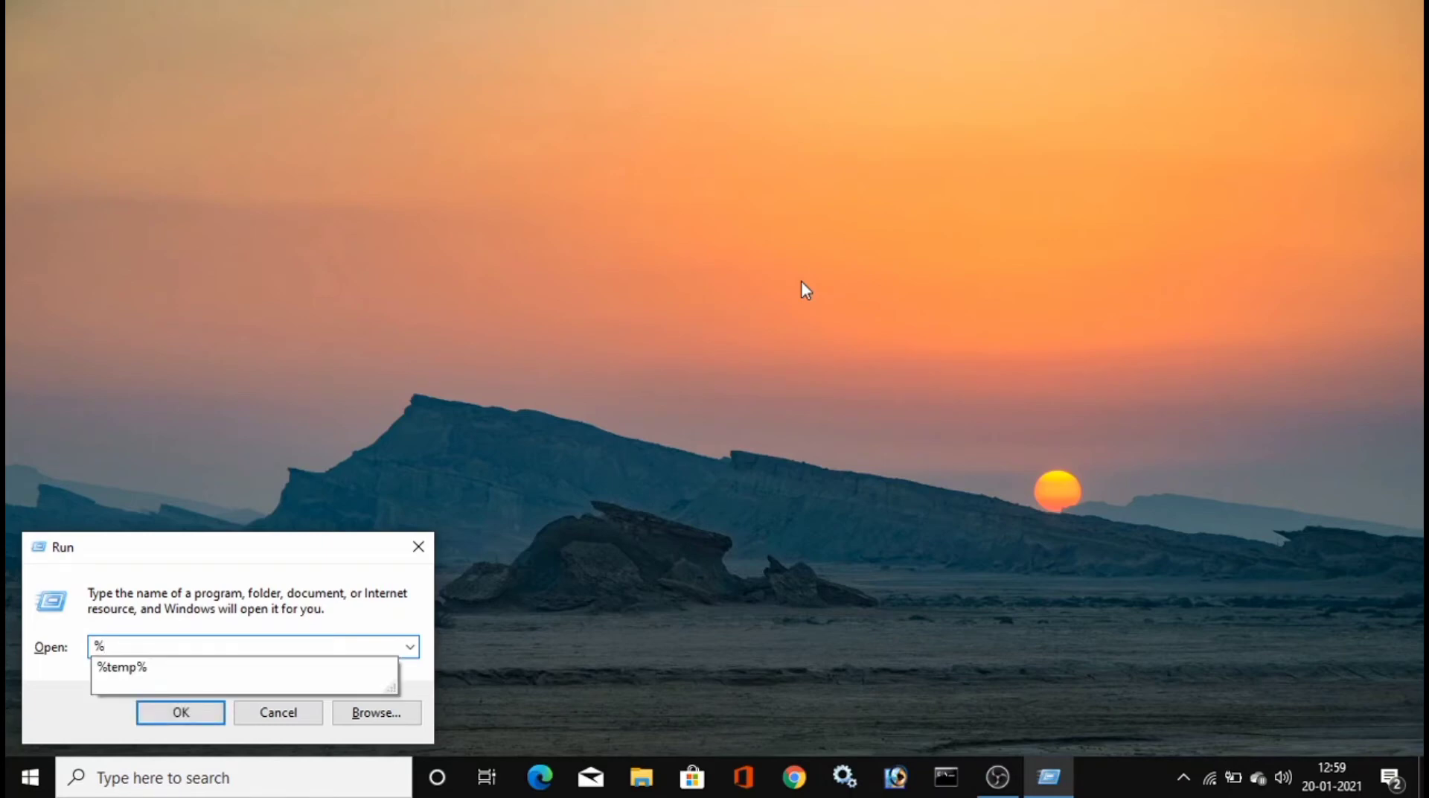
{"action": "type", "text": "temp%"}
{"action": "key", "text": "Return"}
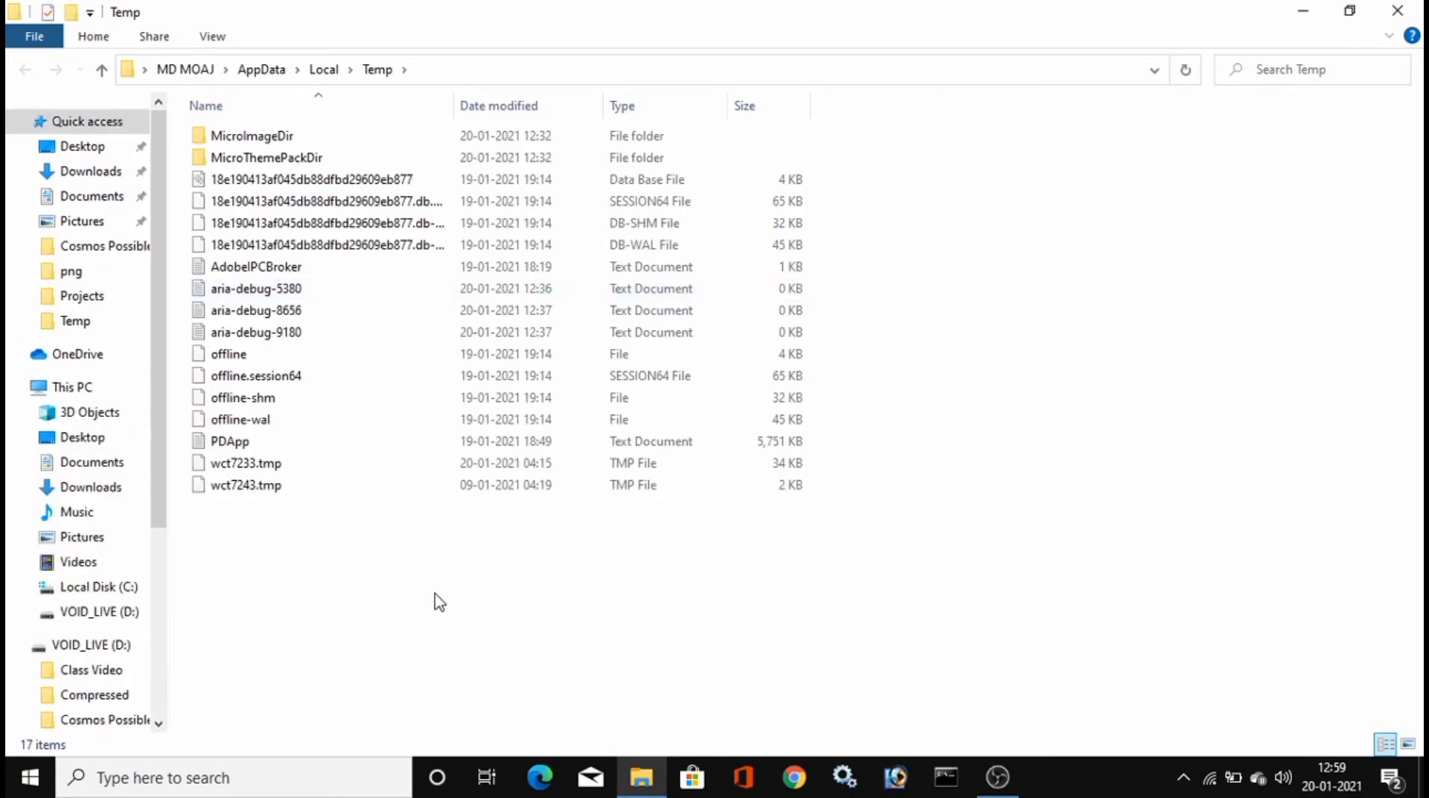
Delete all files and folders in the Temp folder, skipping those in use, and close the folder.
{"action": "left_click_drag", "start_coordinate": [439, 601], "coordinate": [328, 119]}
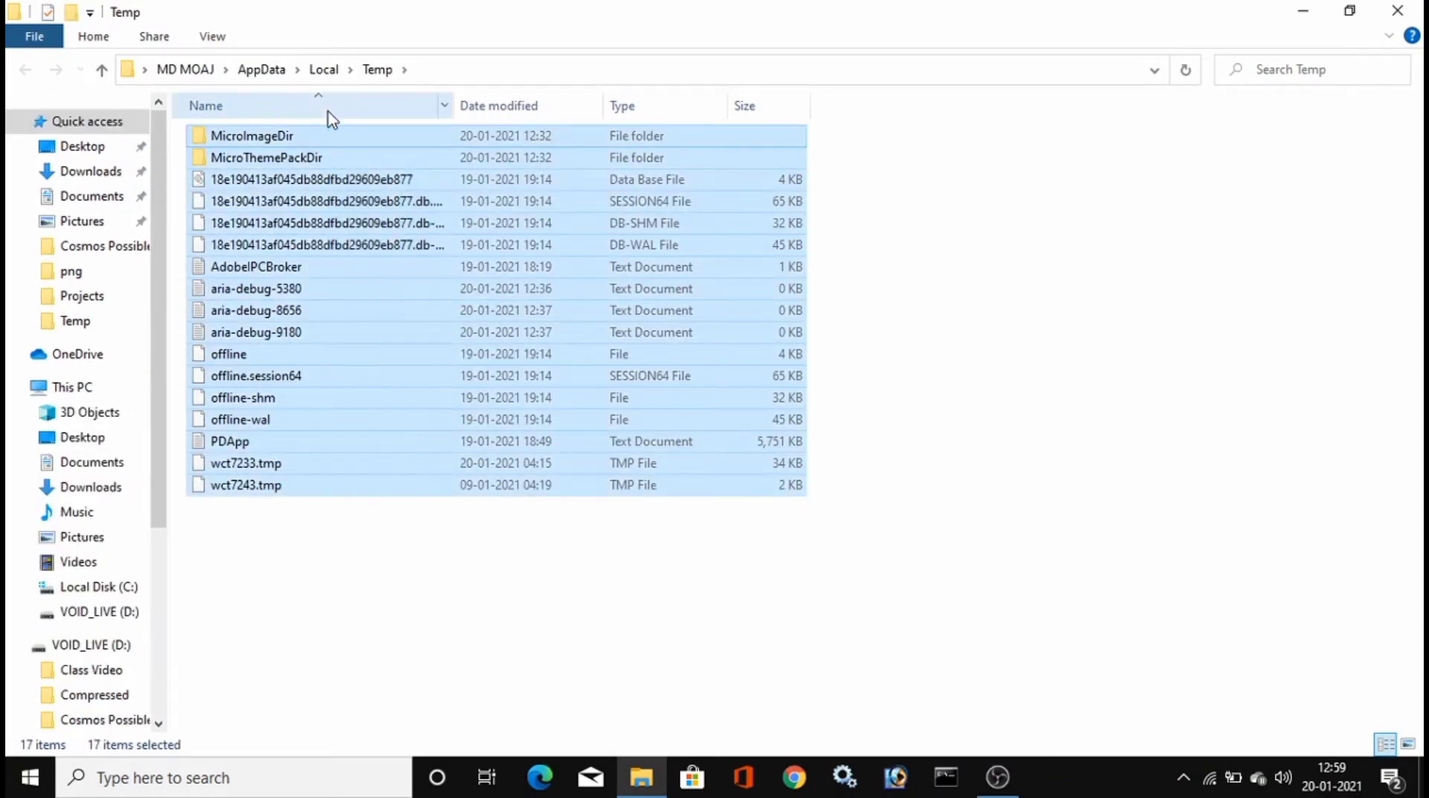
{"action": "right_click", "coordinate": [429, 245]}
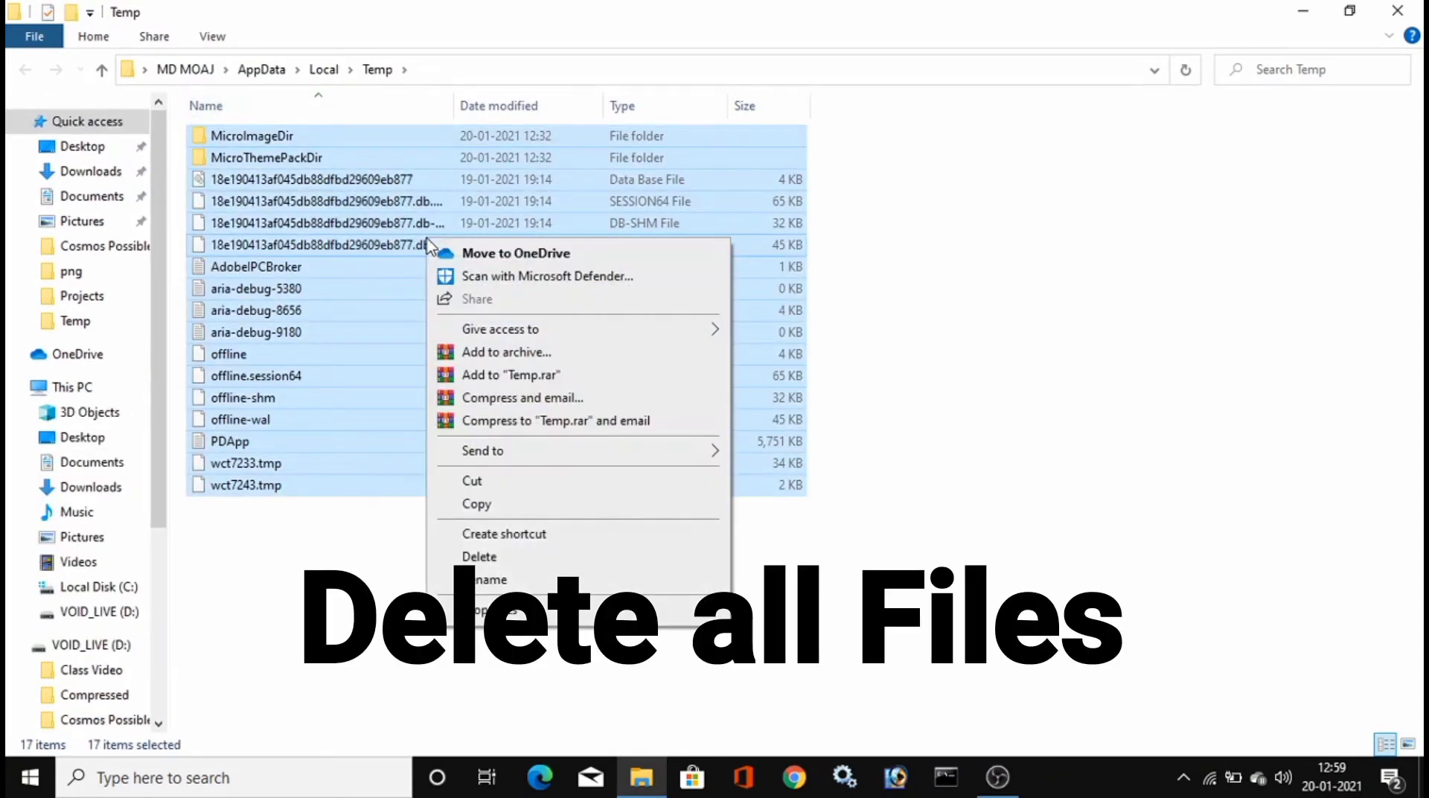
{"action": "left_click", "coordinate": [506, 563]}
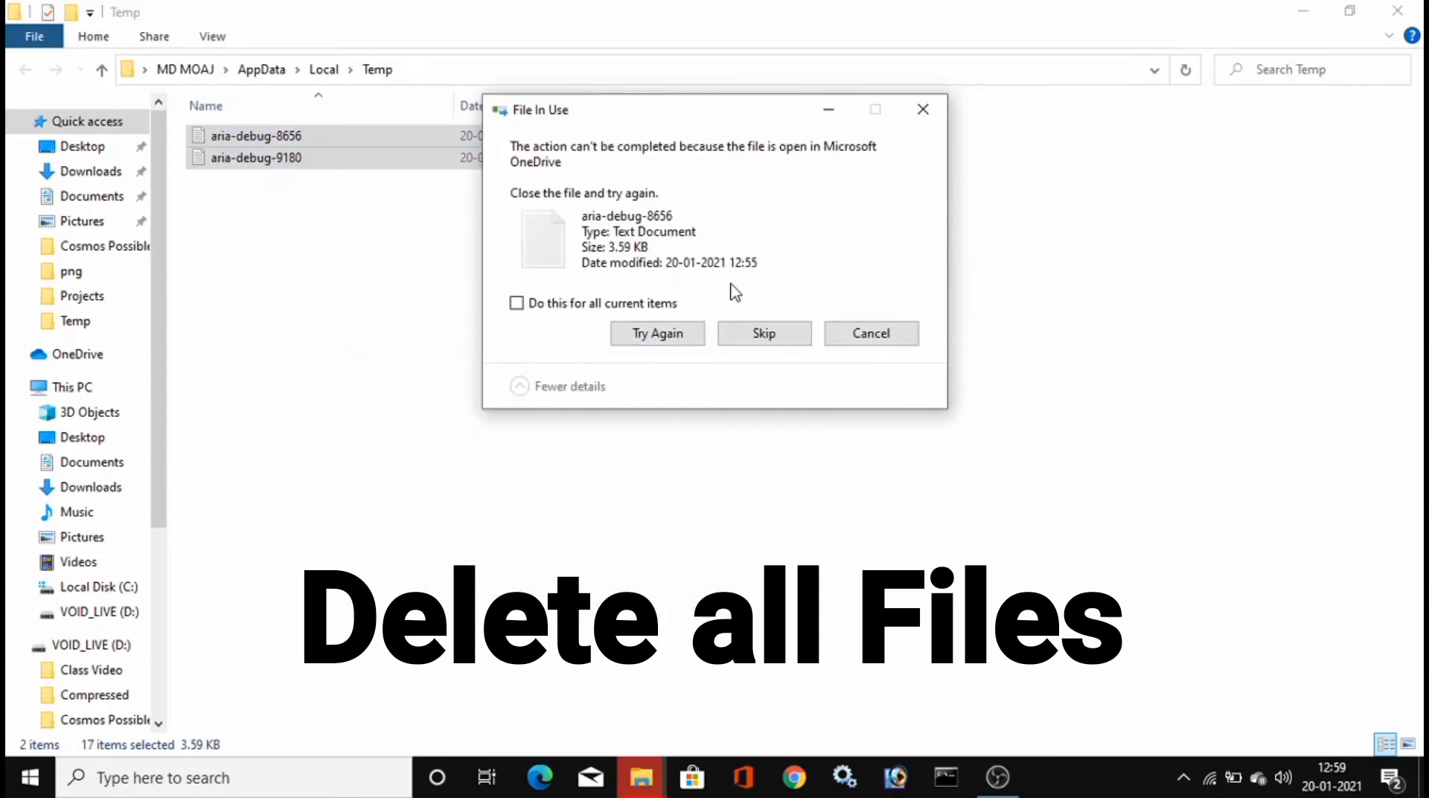
{"action": "left_click", "coordinate": [680, 339]}
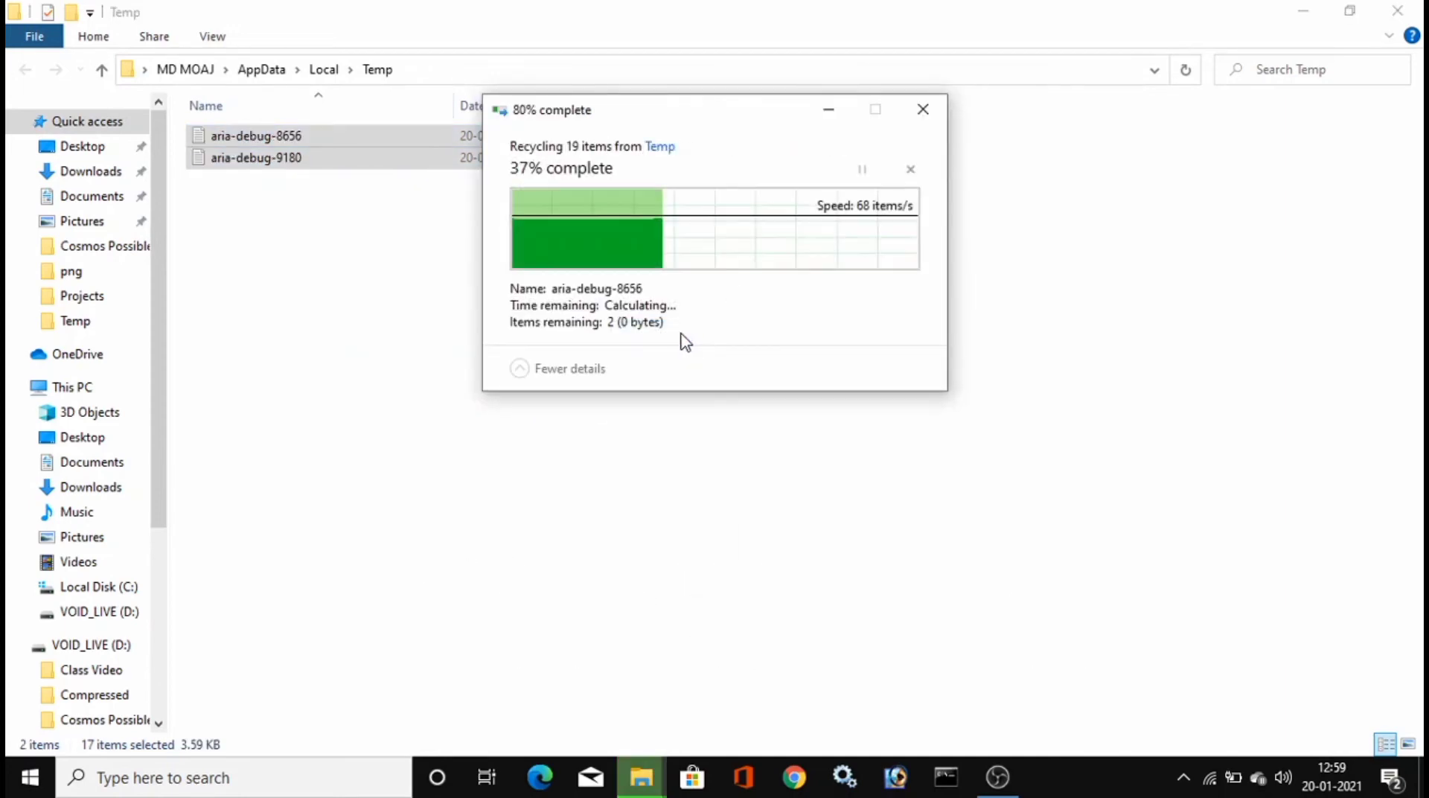
{"action": "left_click", "coordinate": [764, 332]}
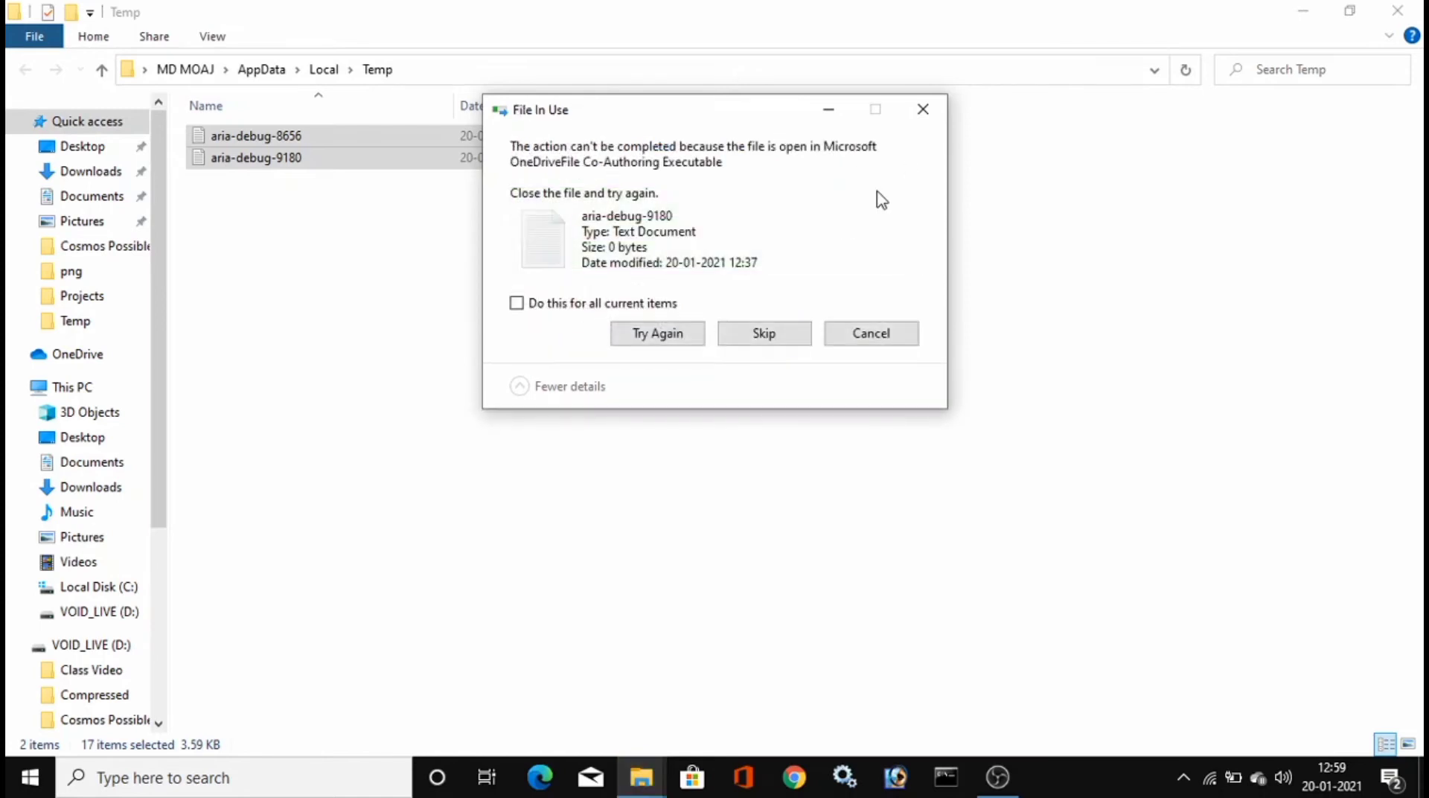
{"action": "left_click", "coordinate": [748, 342]}
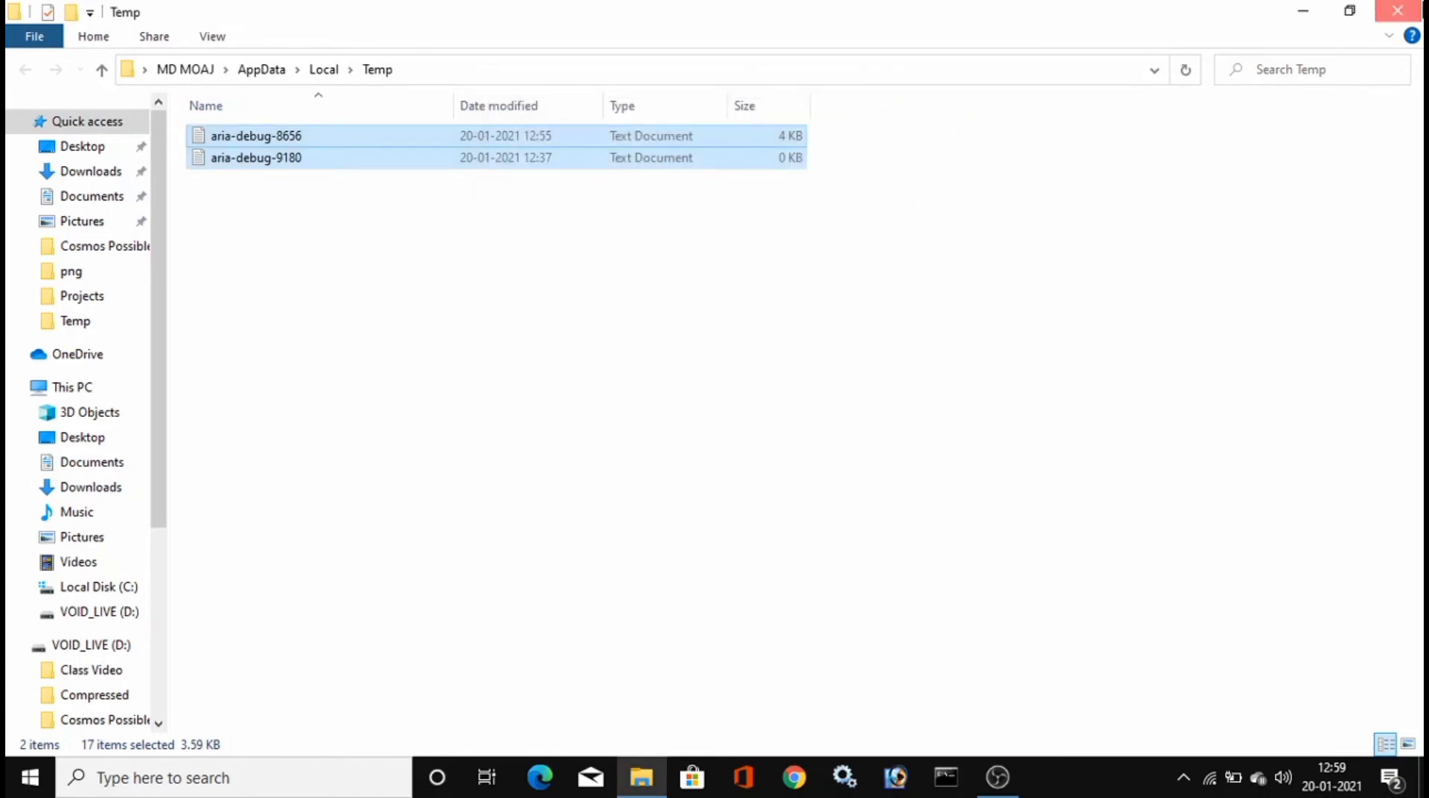
{"action": "left_click", "coordinate": [1398, 10]}
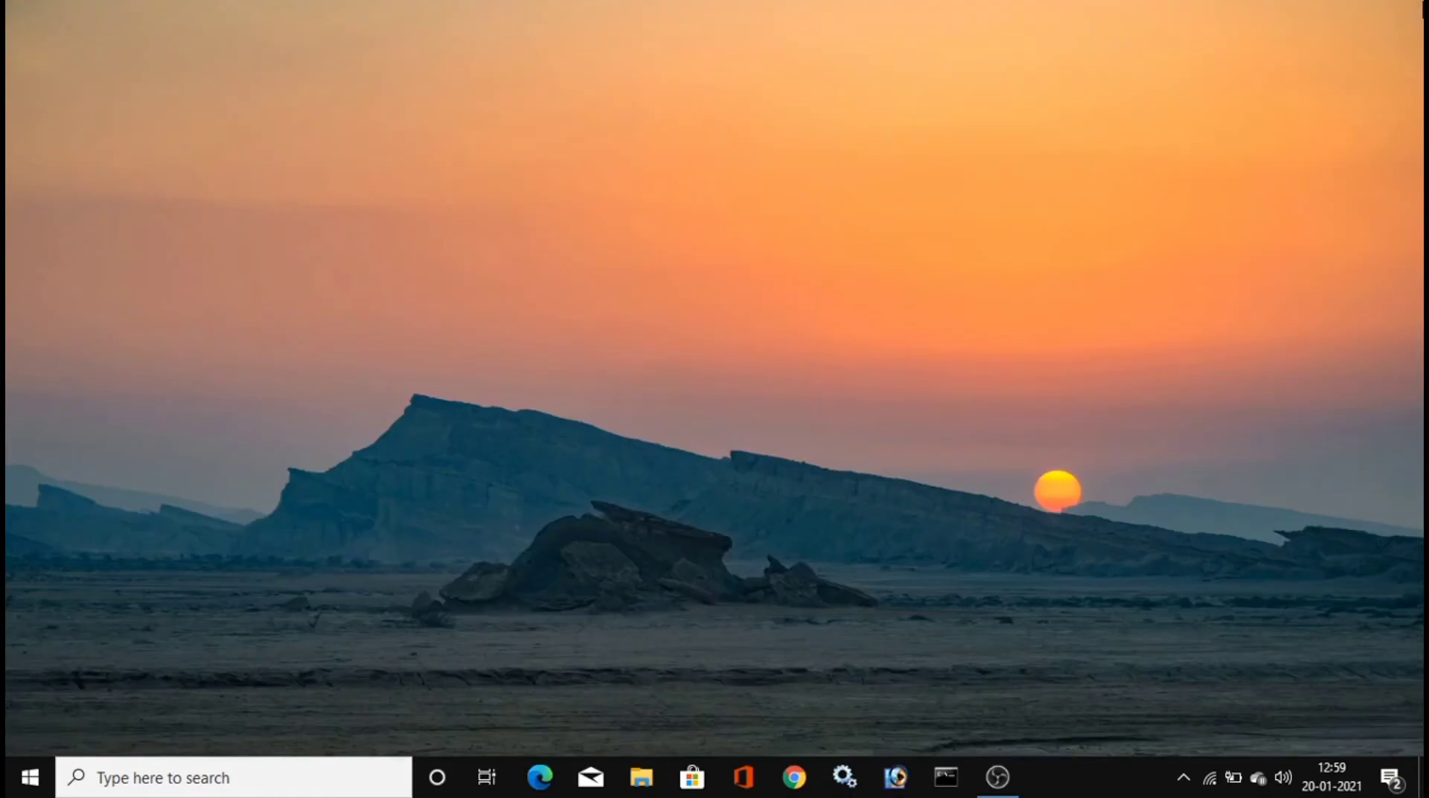
Refresh the desktop and make the desktop icons visible again.
{"action": "right_click", "coordinate": [679, 167]}
{"action": "left_click", "coordinate": [731, 227]}
{"action": "right_click", "coordinate": [1268, 140]}
{"action": "mouse_move", "coordinate": [1279, 159]}
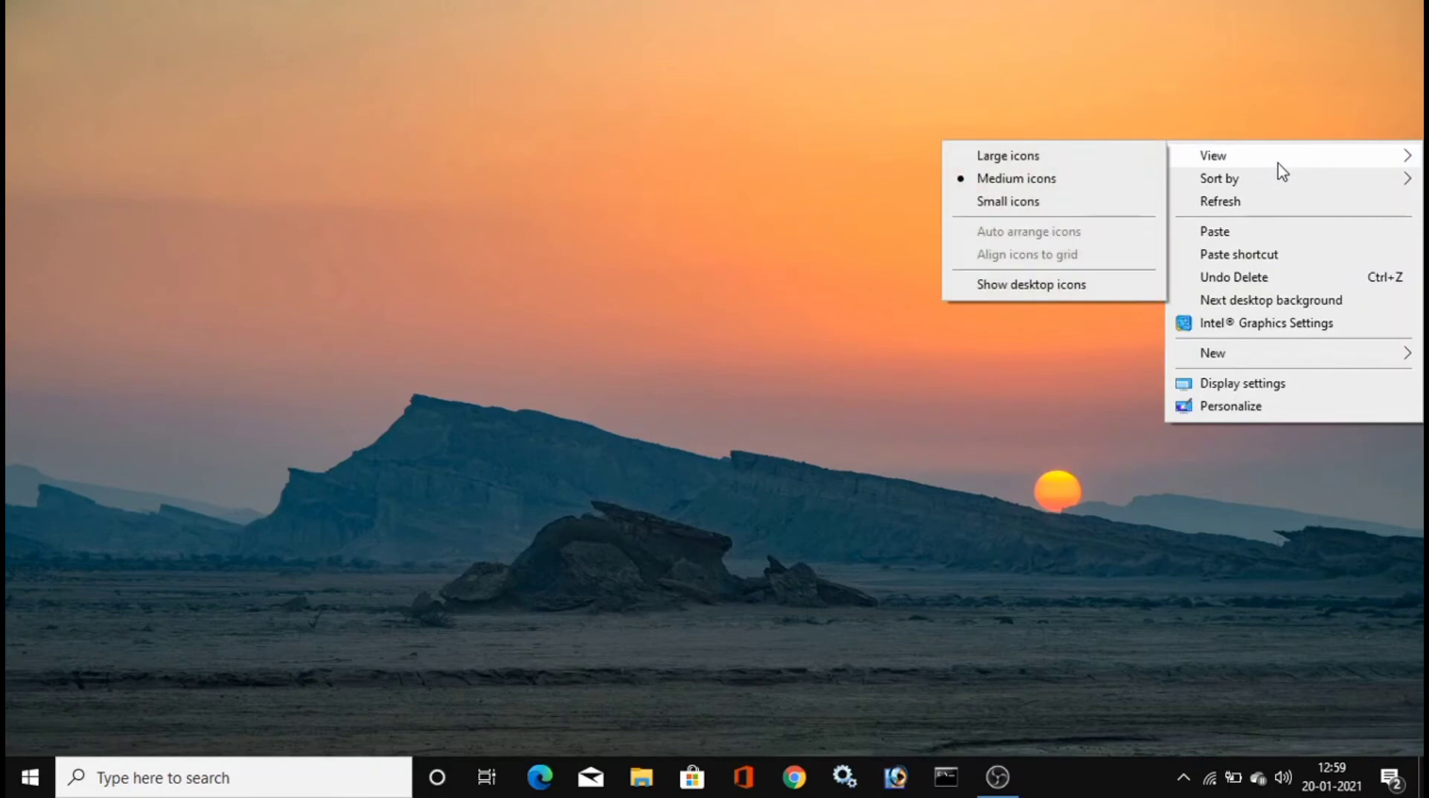
{"action": "left_click", "coordinate": [1036, 287]}
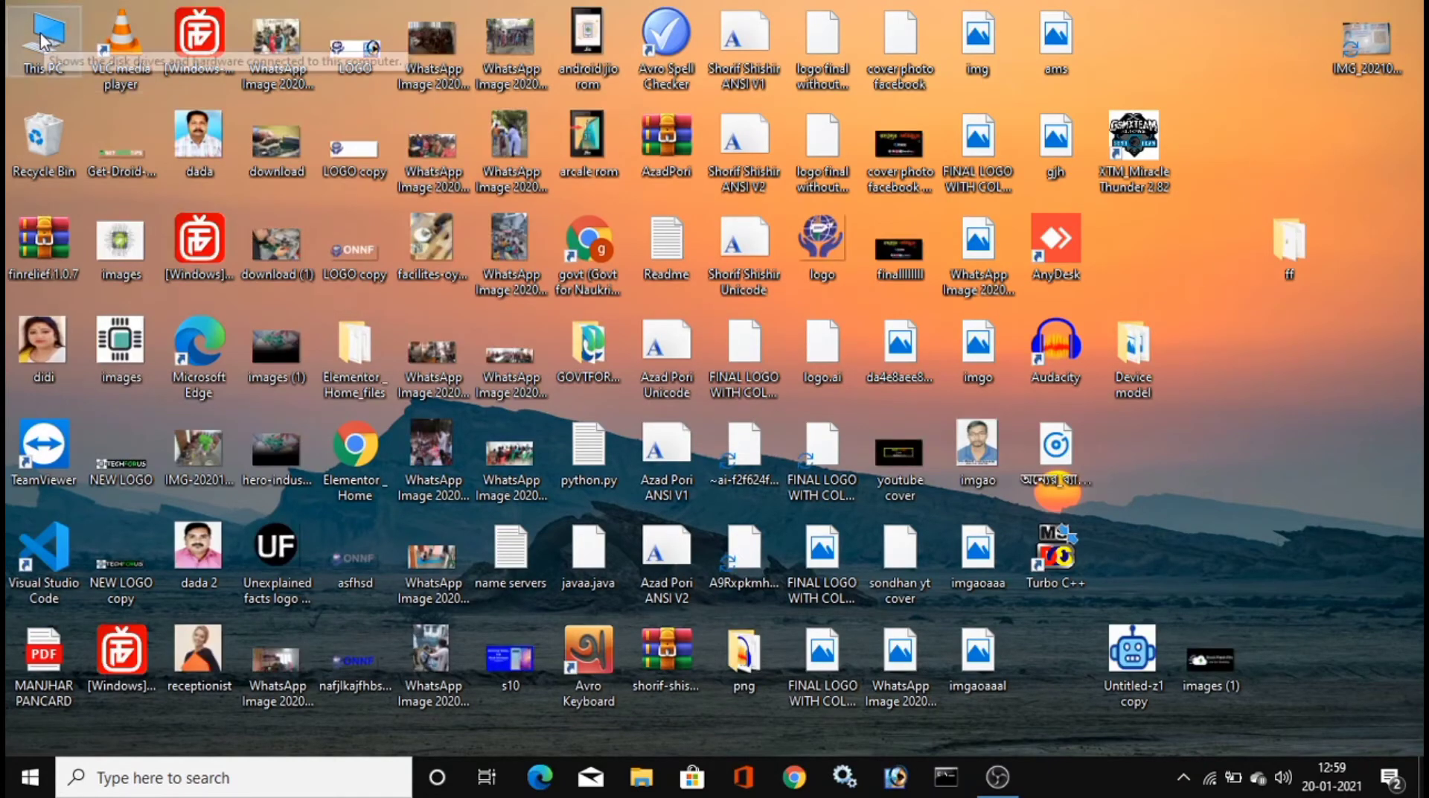
Open the Performance Options through the advanced system settings in This PC's properties.
{"action": "right_click", "coordinate": [28, 38]}
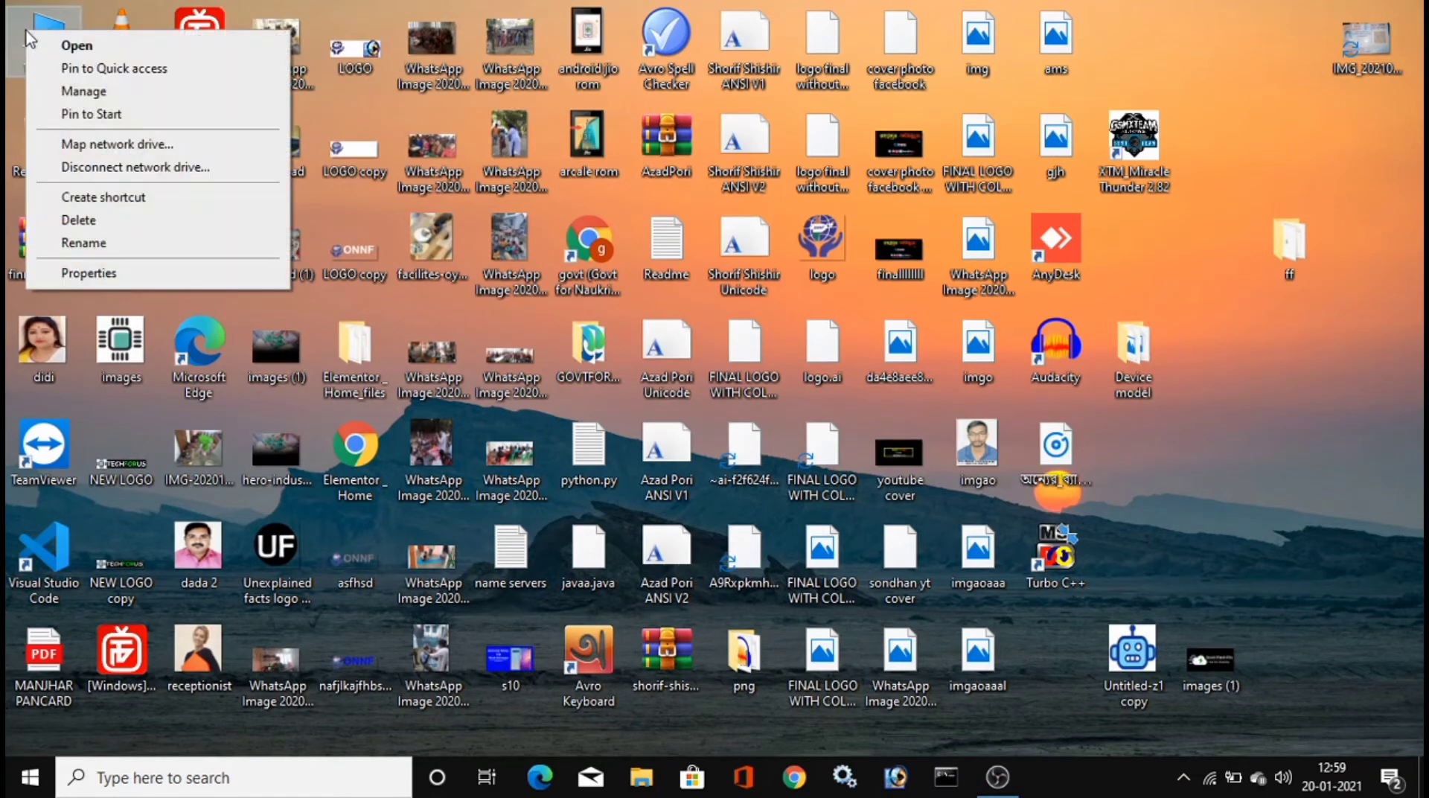
{"action": "left_click", "coordinate": [100, 273]}
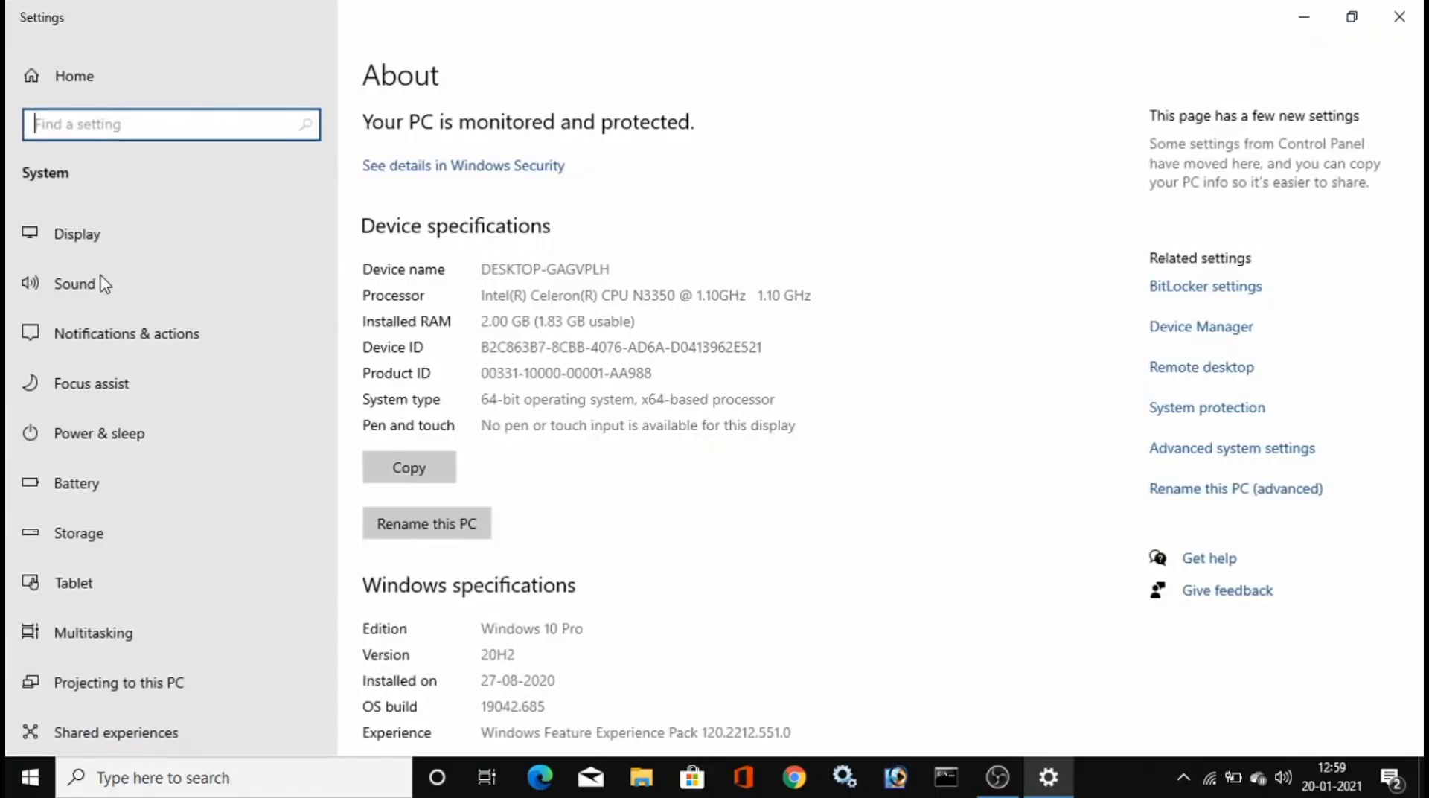
{"action": "left_click", "coordinate": [1218, 455]}
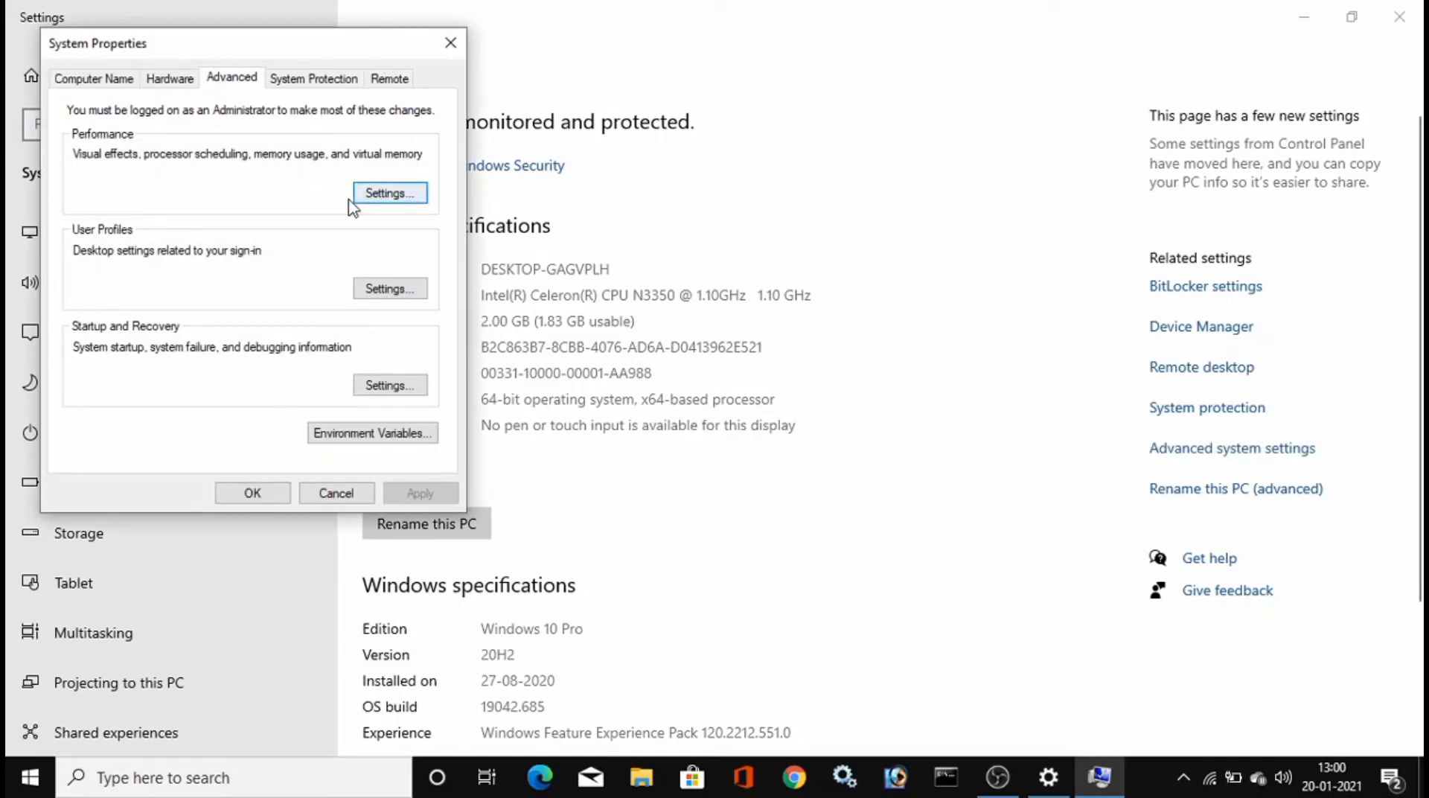
{"action": "left_click", "coordinate": [390, 195]}
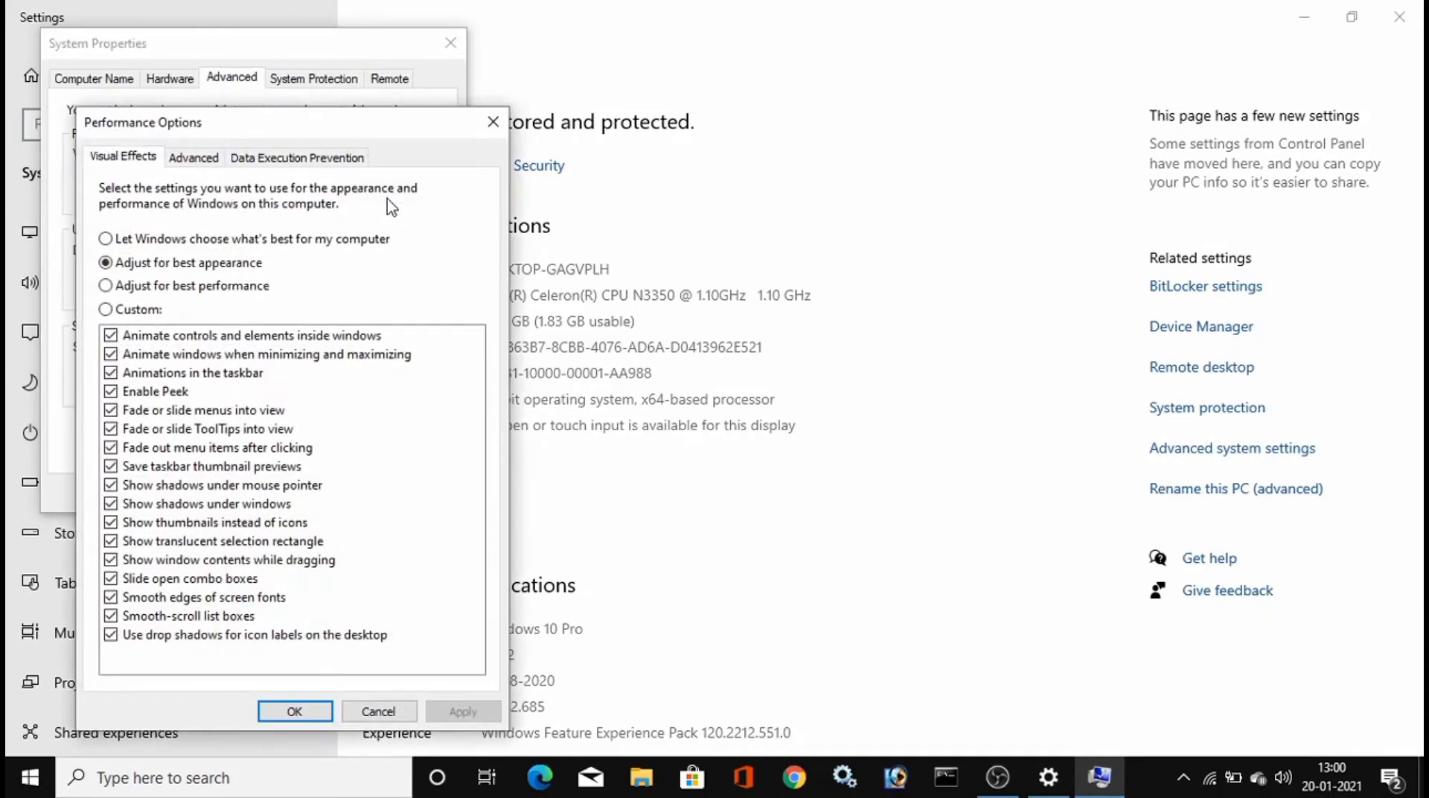
Set the visual effects to Adjust for best performance and apply the change.
{"action": "left_click", "coordinate": [107, 239]}
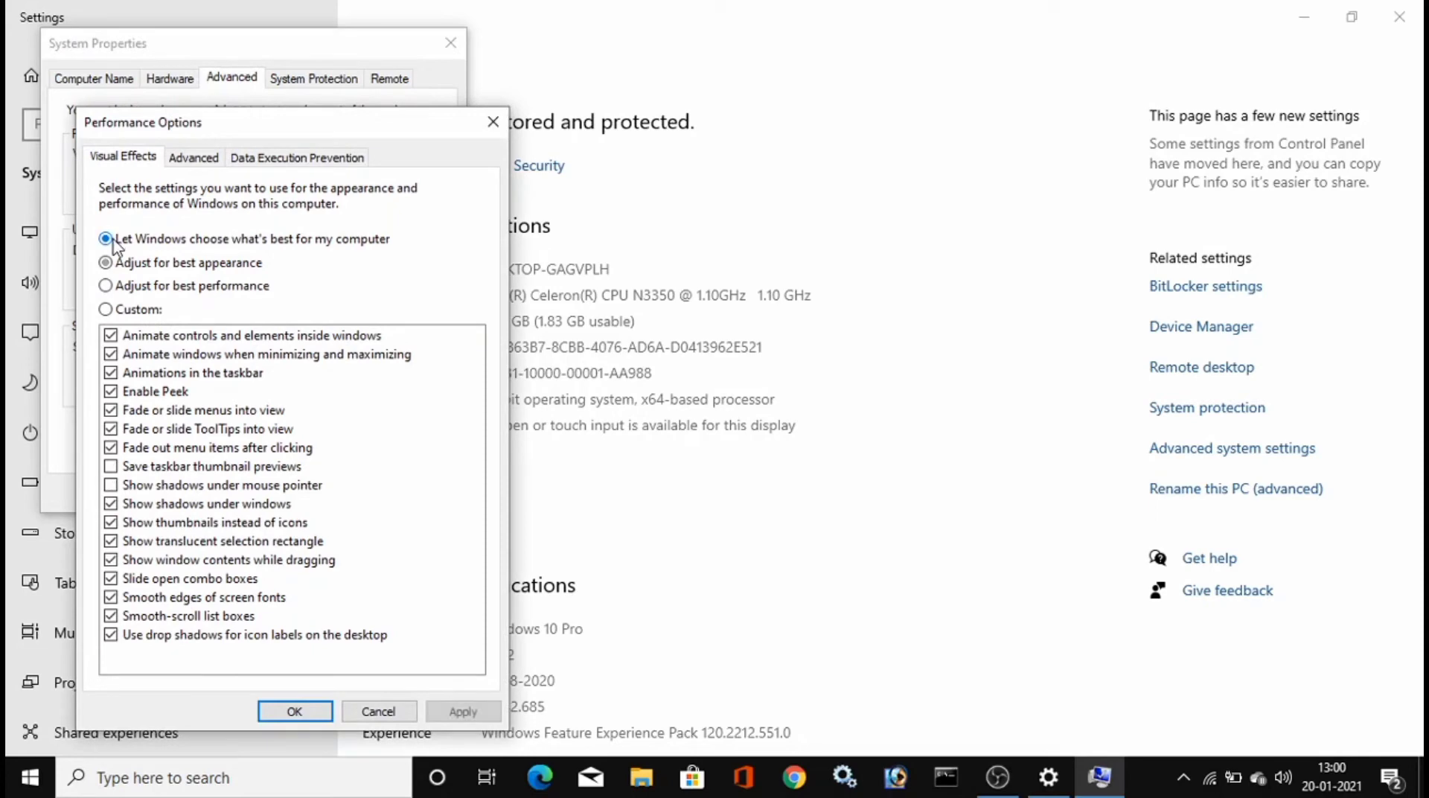
{"action": "left_click", "coordinate": [107, 286]}
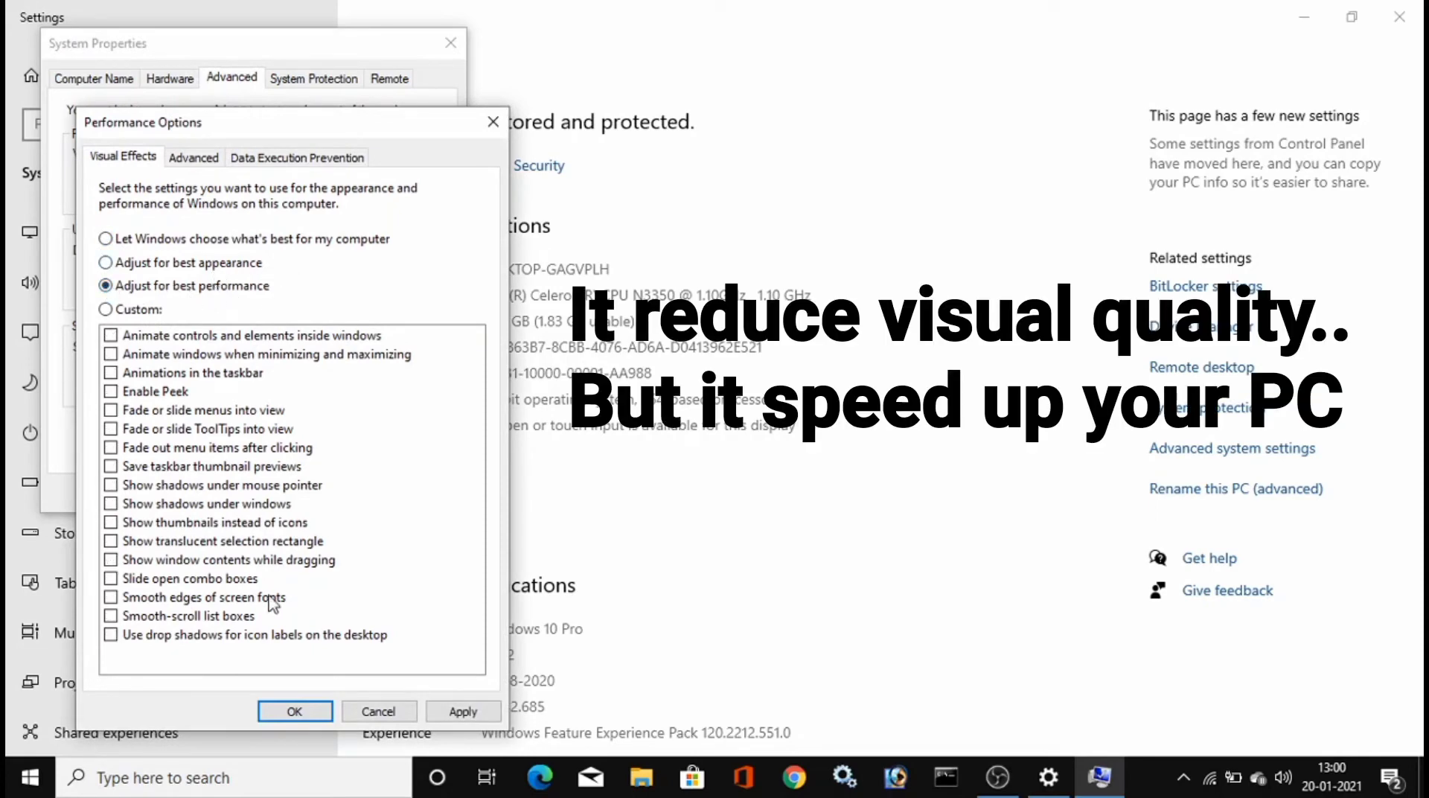
{"action": "left_click", "coordinate": [466, 710]}
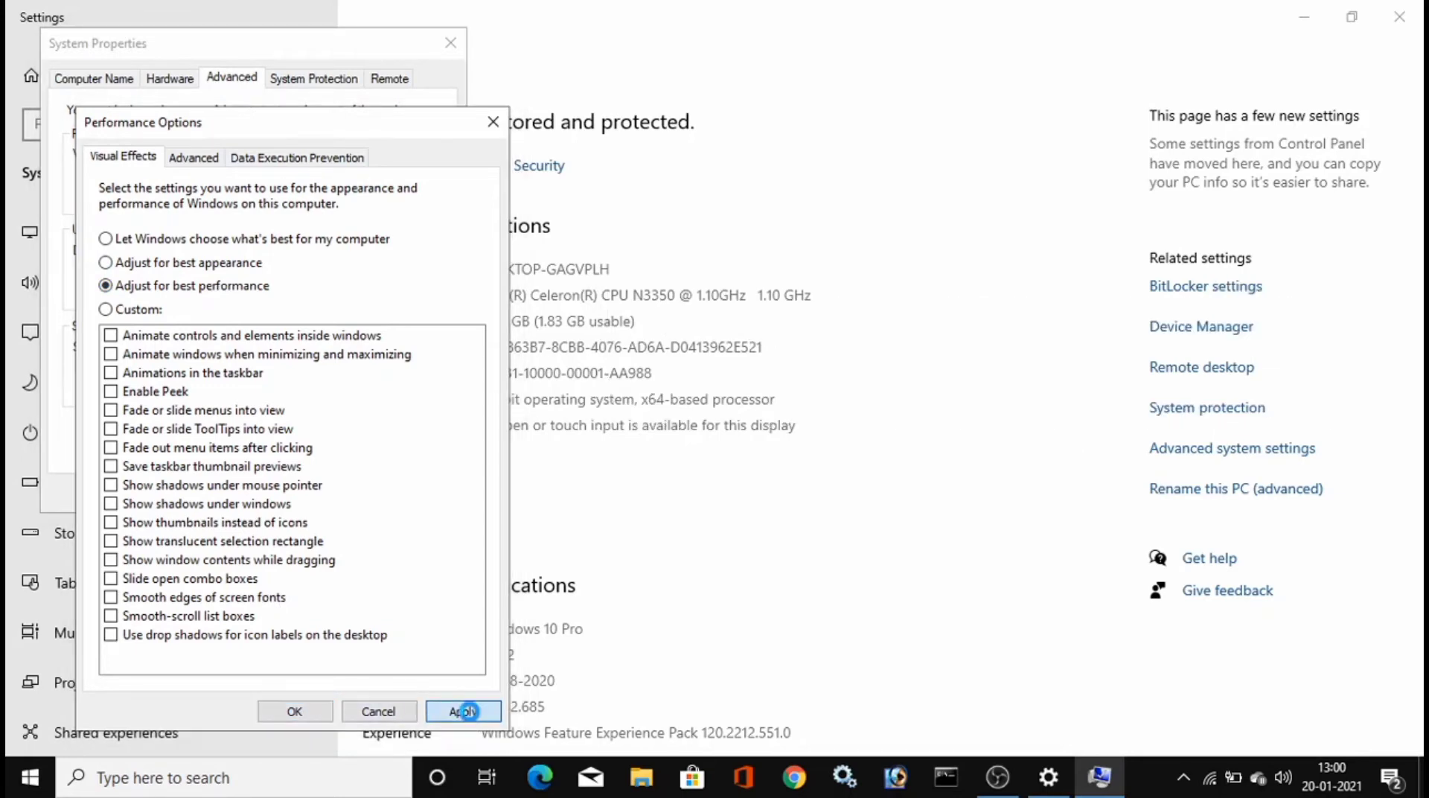
{"action": "left_click", "coordinate": [306, 711]}
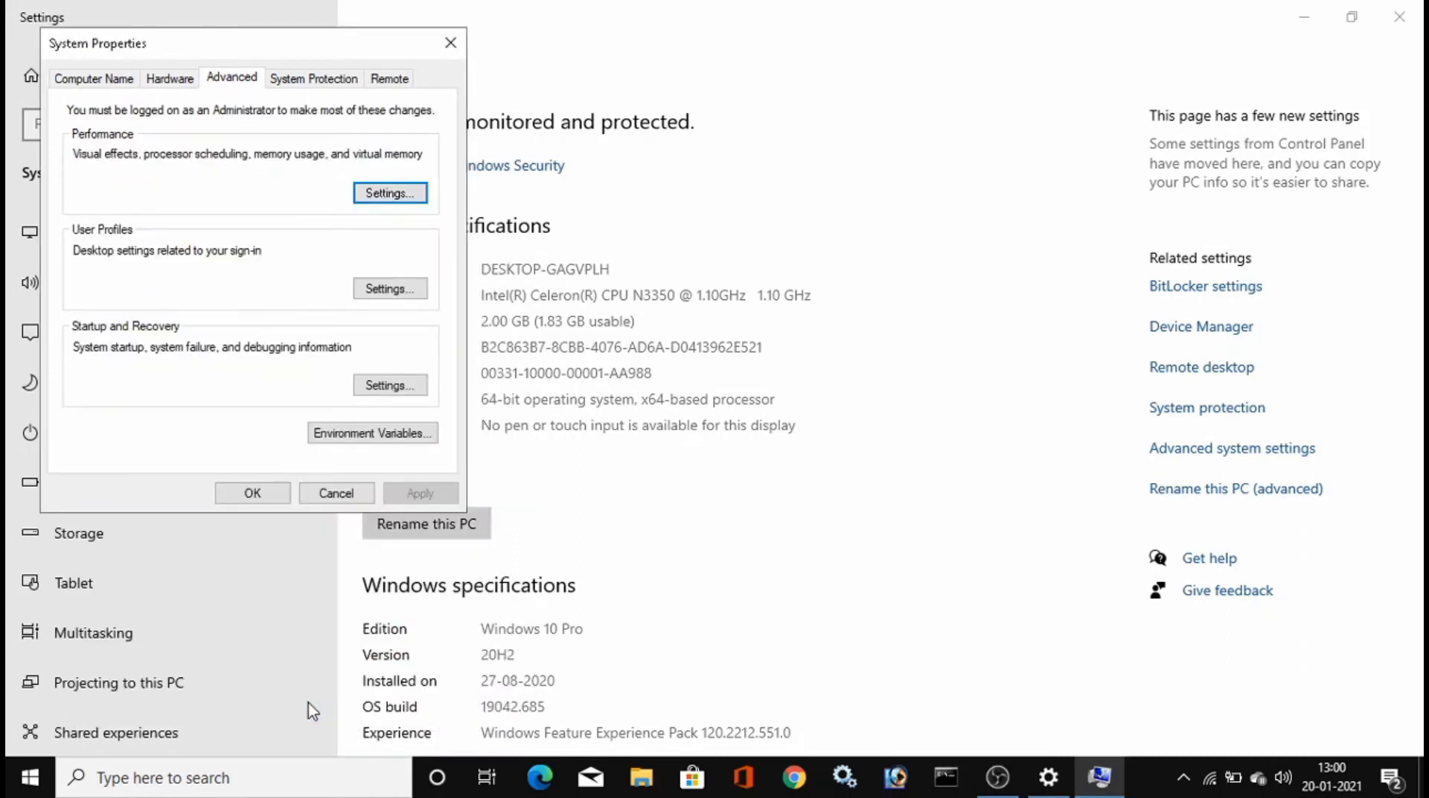
Close the System Properties and Settings windows and refresh the desktop.
{"action": "left_click", "coordinate": [450, 43]}
{"action": "left_click", "coordinate": [1413, 9]}
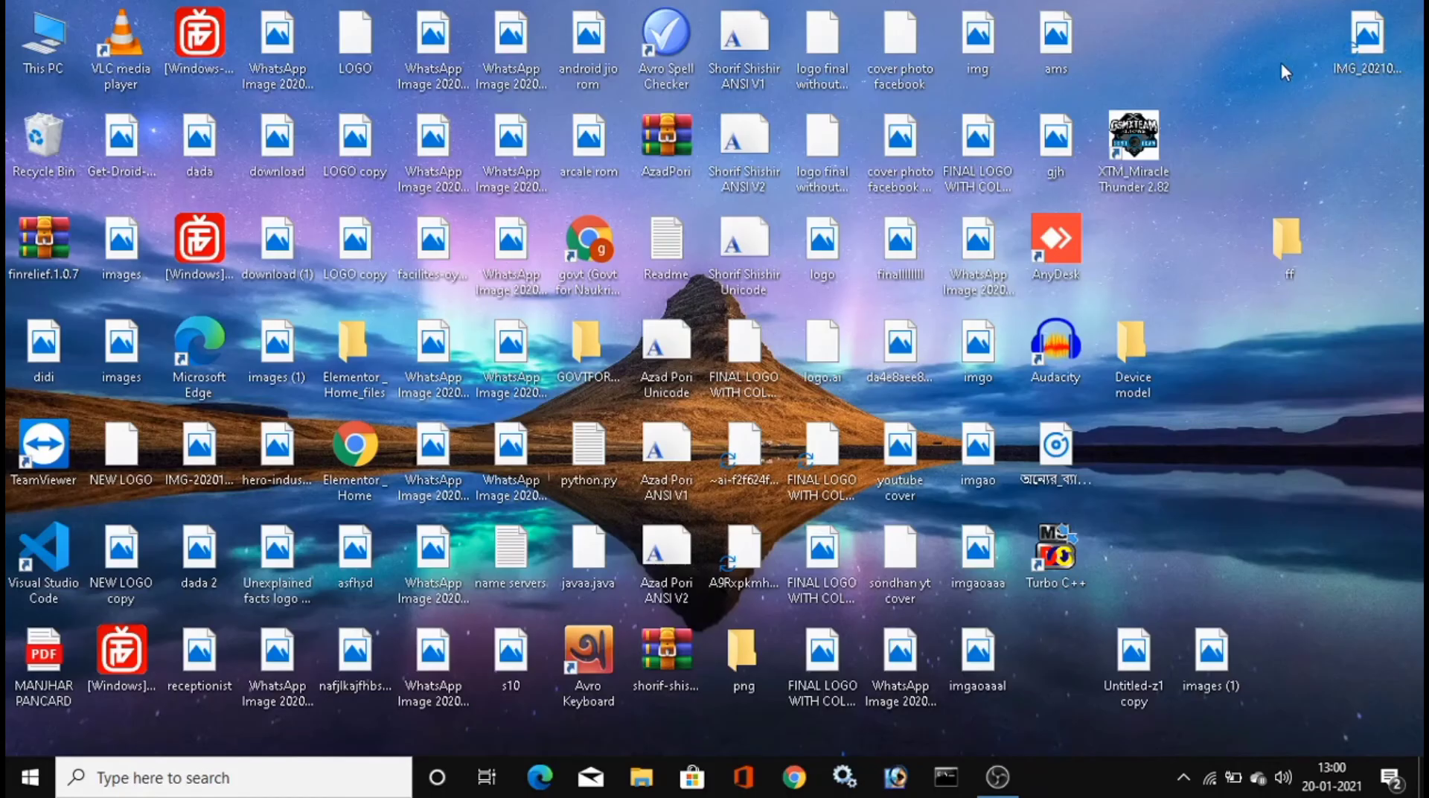
{"action": "right_click", "coordinate": [1236, 39]}
{"action": "left_click", "coordinate": [1249, 97]}
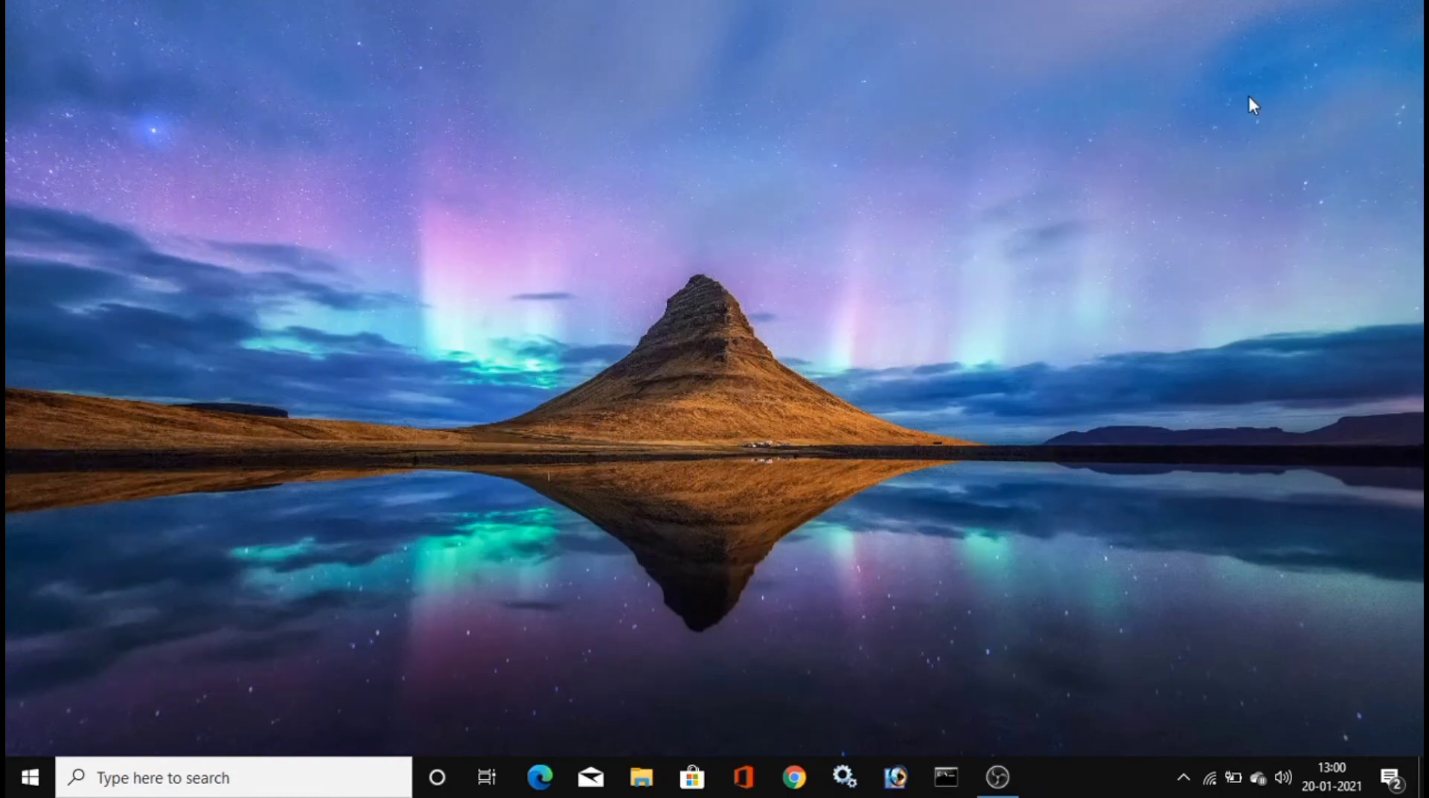
Open and close the Start menu repeatedly and refresh the desktop to check how quickly the system responds.
{"action": "left_click", "coordinate": [30, 777]}
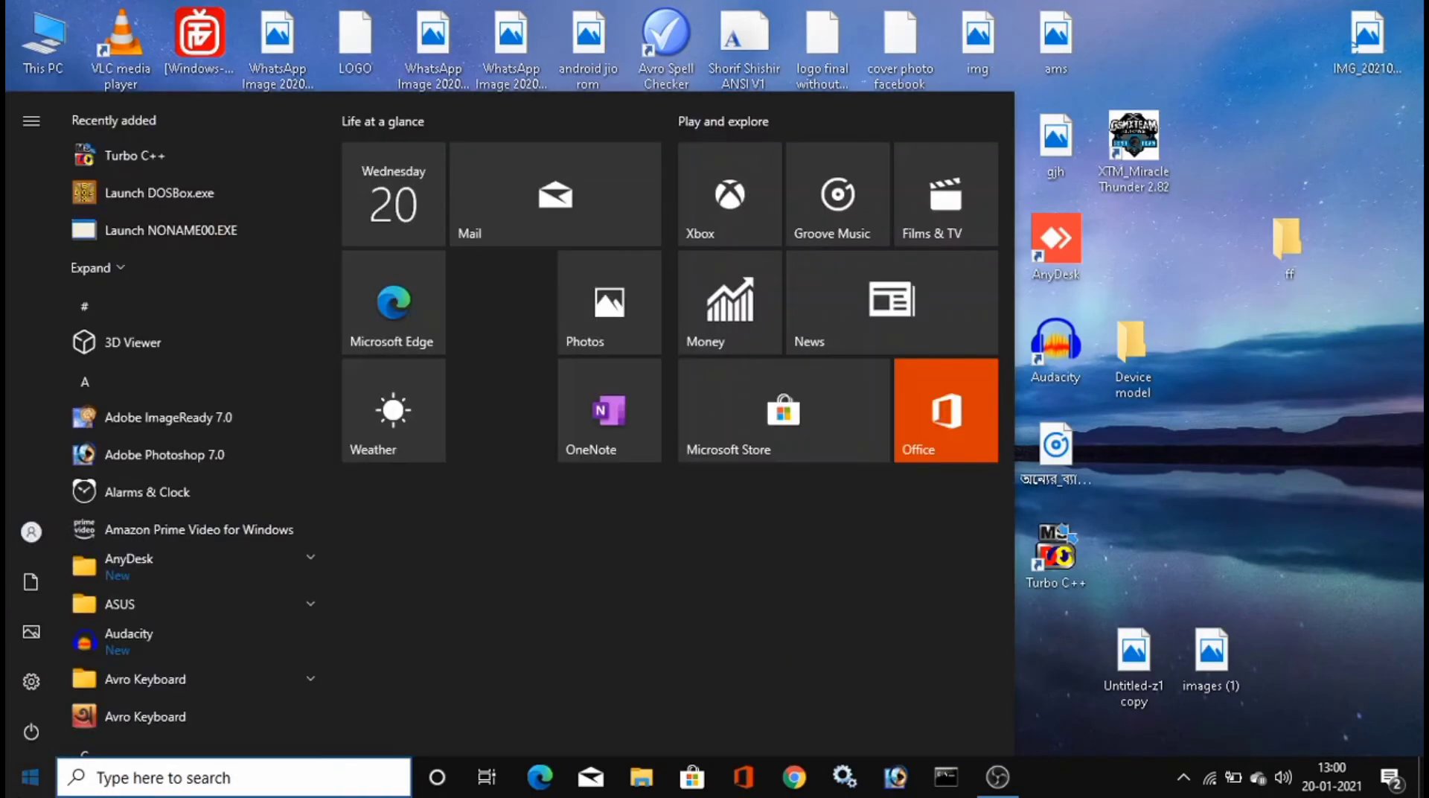
{"action": "key", "text": "super"}
{"action": "key", "text": "super"}
{"action": "key", "text": "super"}
{"action": "key", "text": "super"}
{"action": "left_click", "coordinate": [1225, 87]}
{"action": "right_click", "coordinate": [1225, 88]}
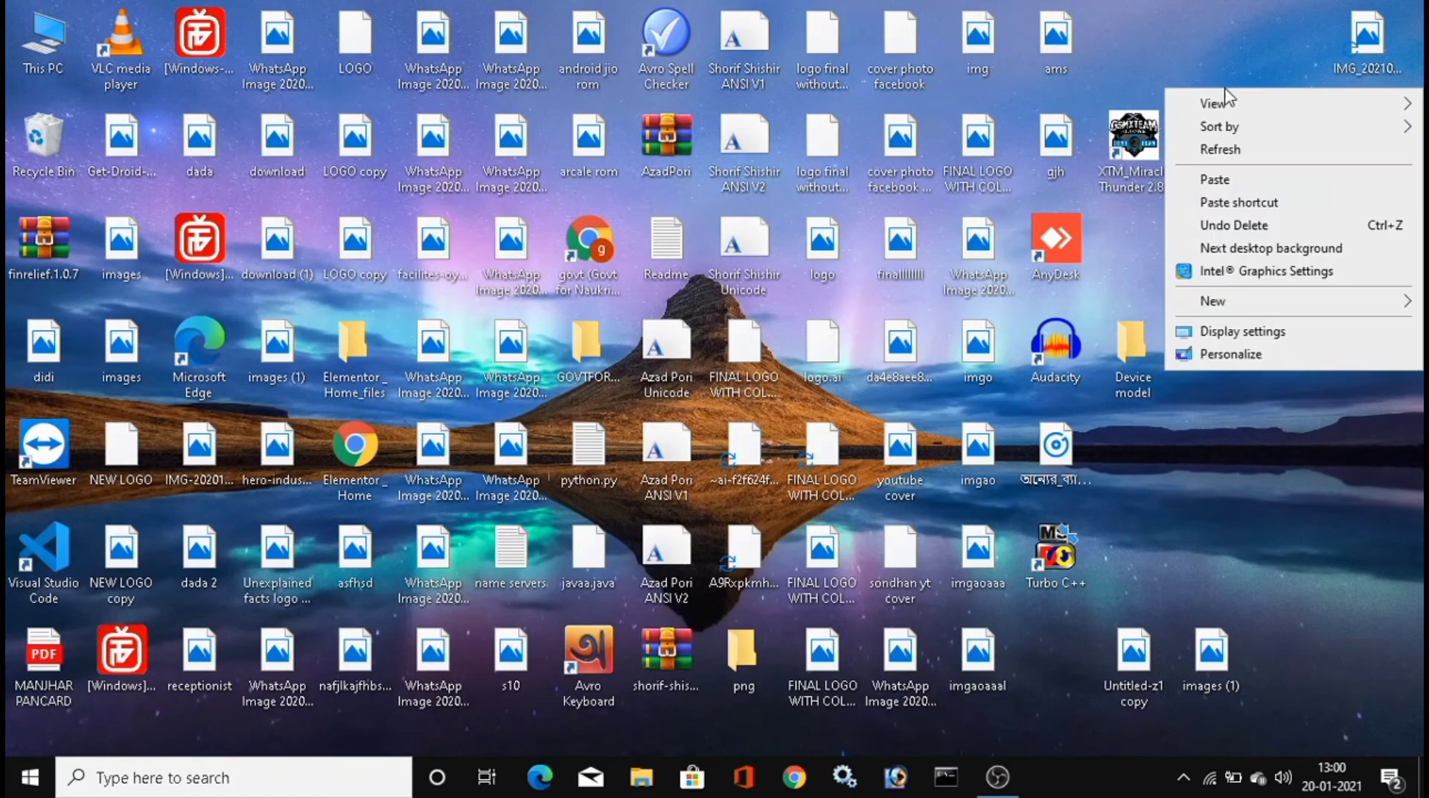
{"action": "left_click", "coordinate": [1236, 153]}
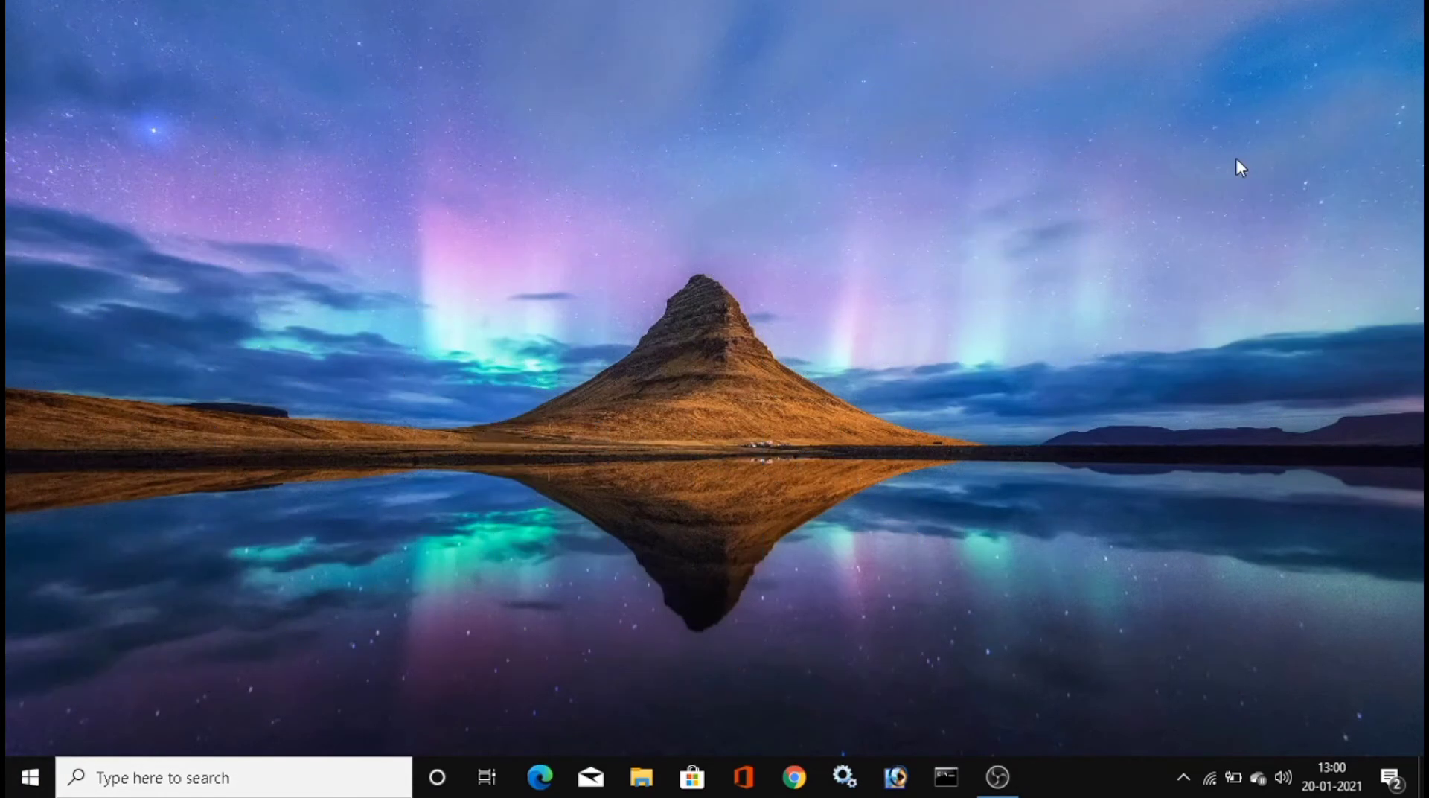
{"action": "key", "text": "super"}
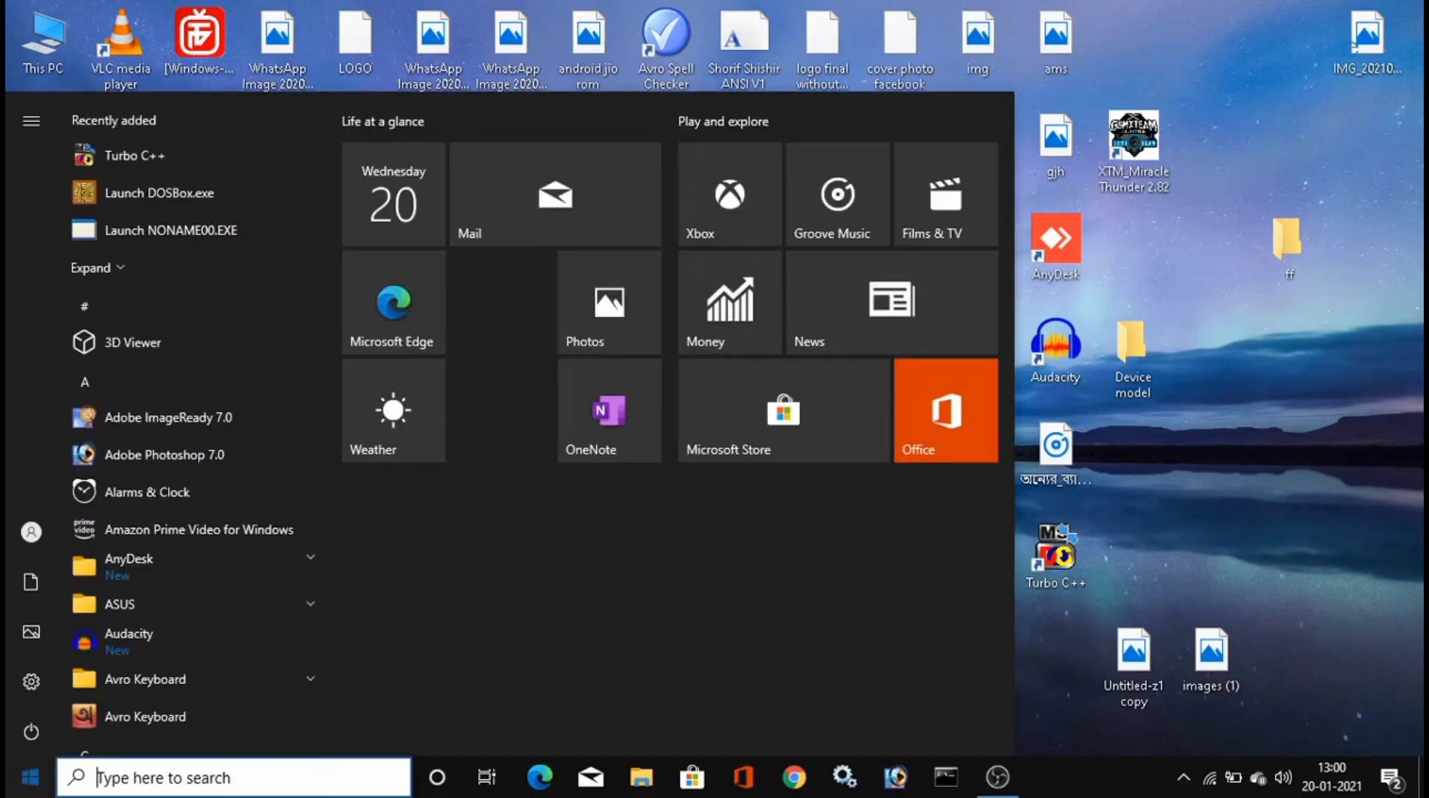
Open the properties of Local Disk (C:) from This PC and start Disk Cleanup for the drive.
{"action": "left_click", "coordinate": [48, 42]}
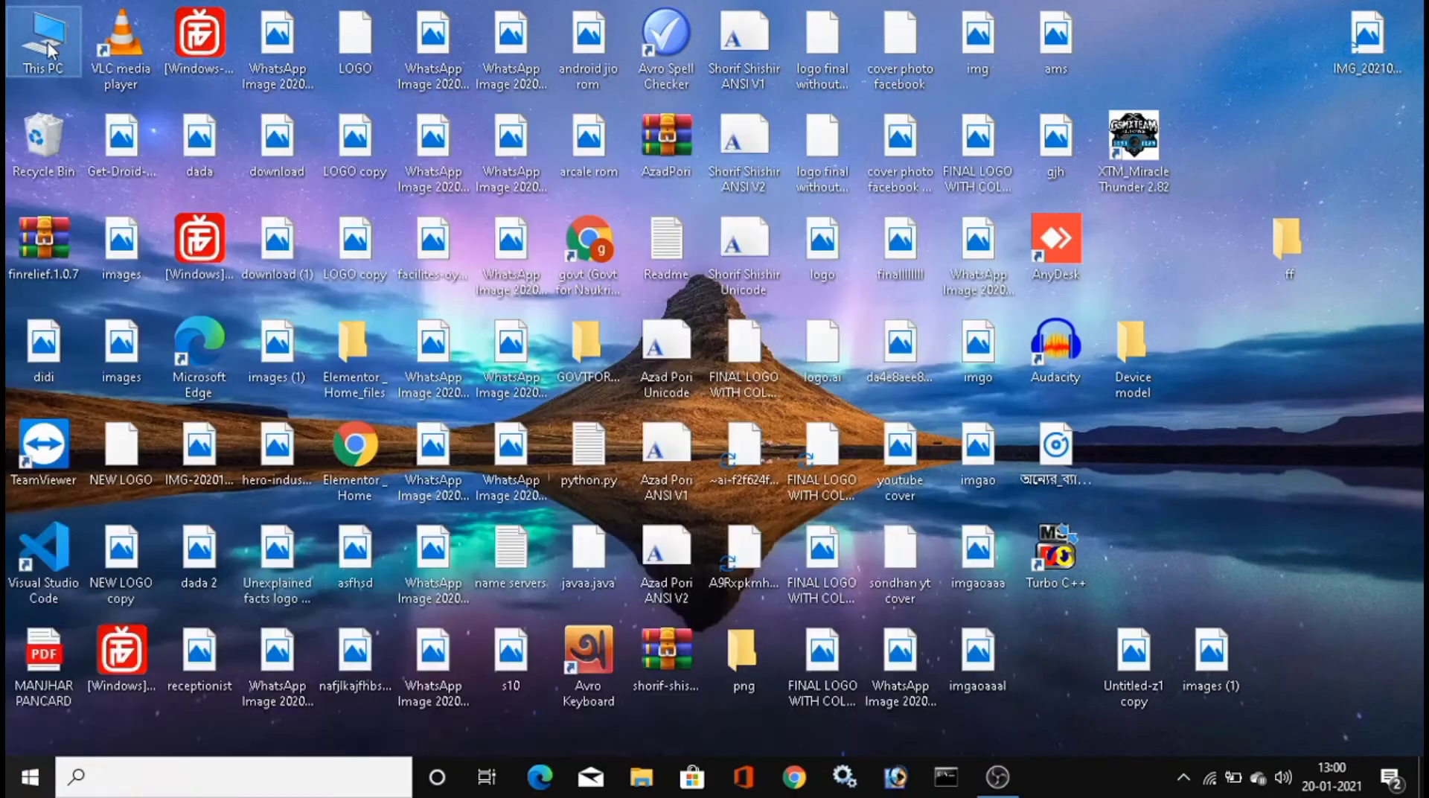
{"action": "double_click", "coordinate": [48, 42]}
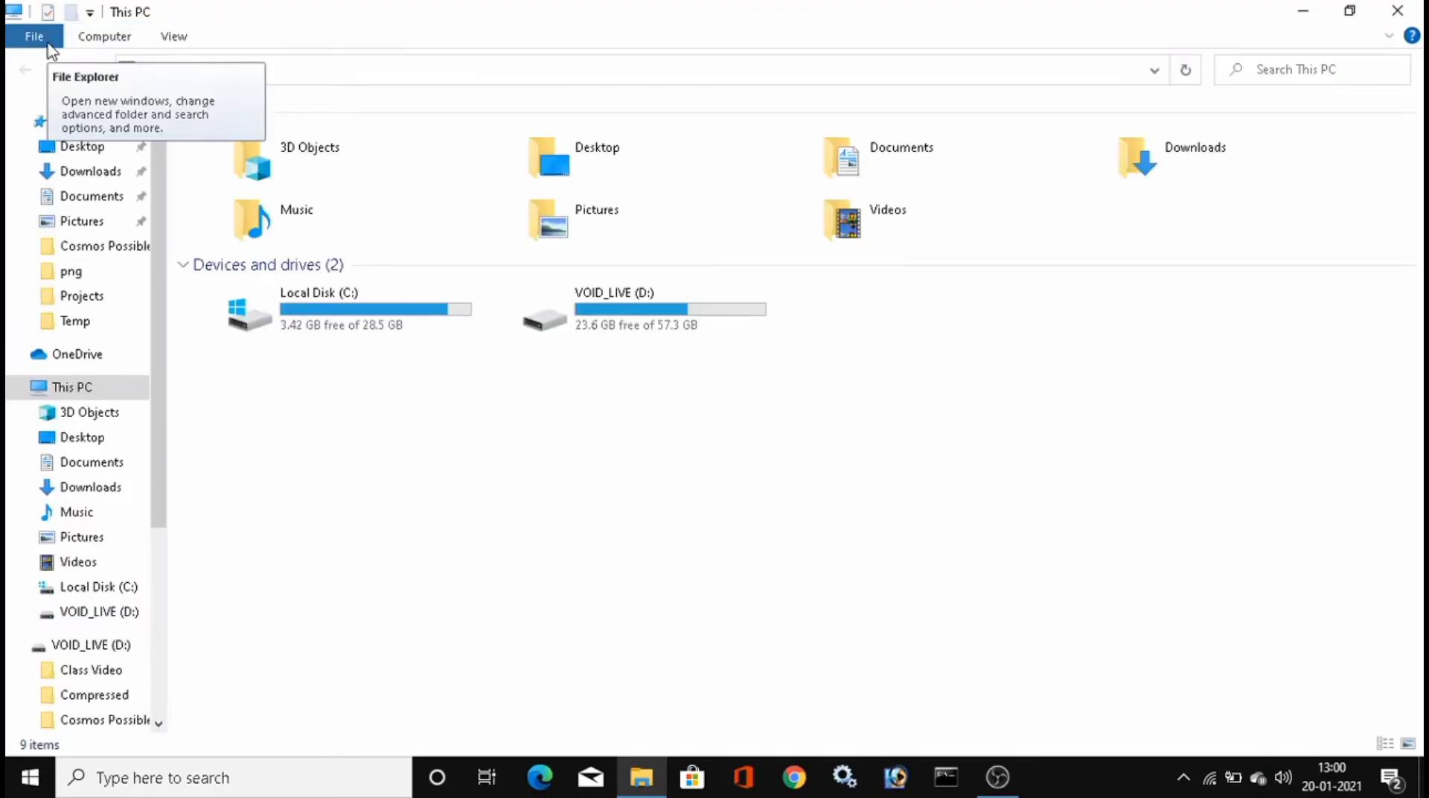
{"action": "right_click", "coordinate": [288, 324]}
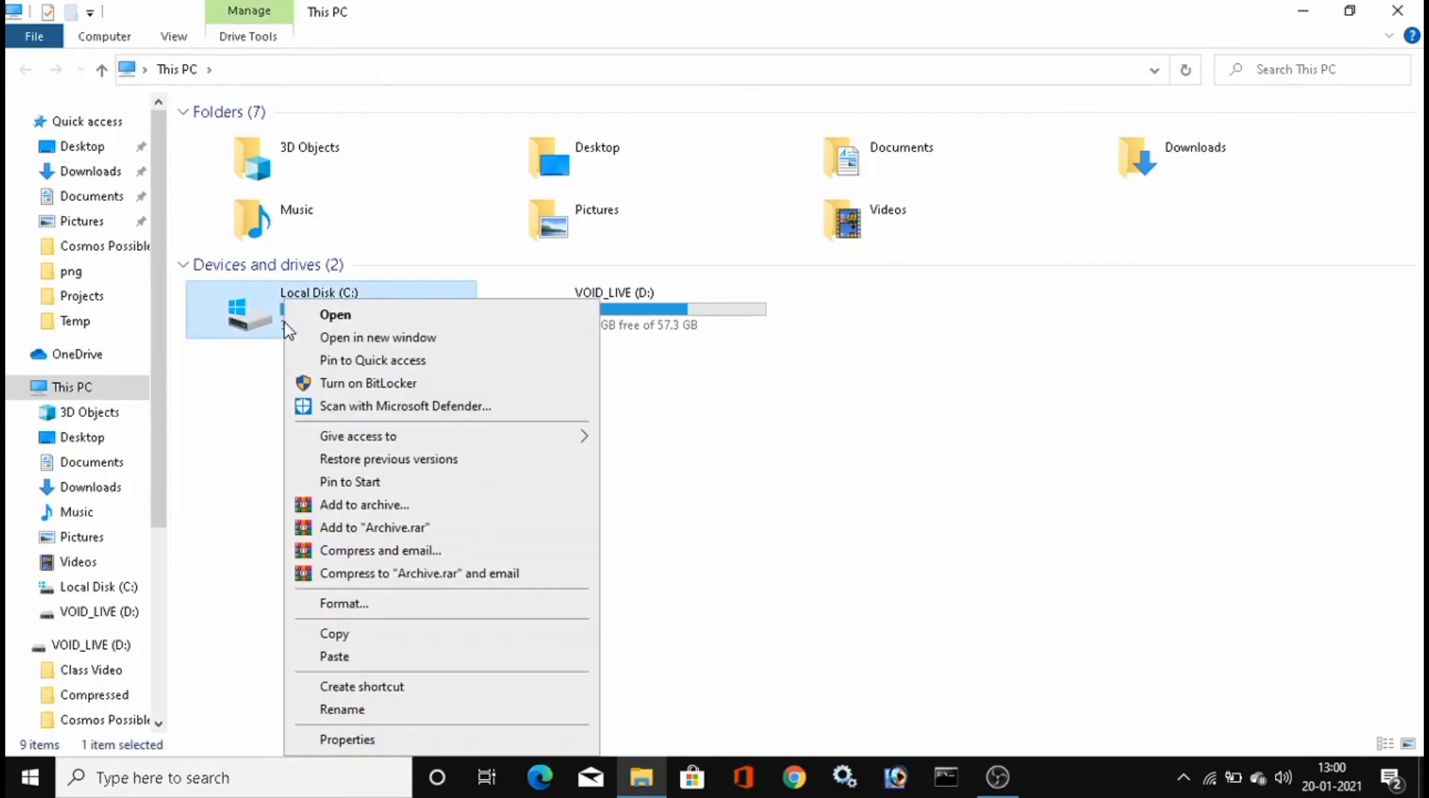
{"action": "left_click", "coordinate": [374, 739]}
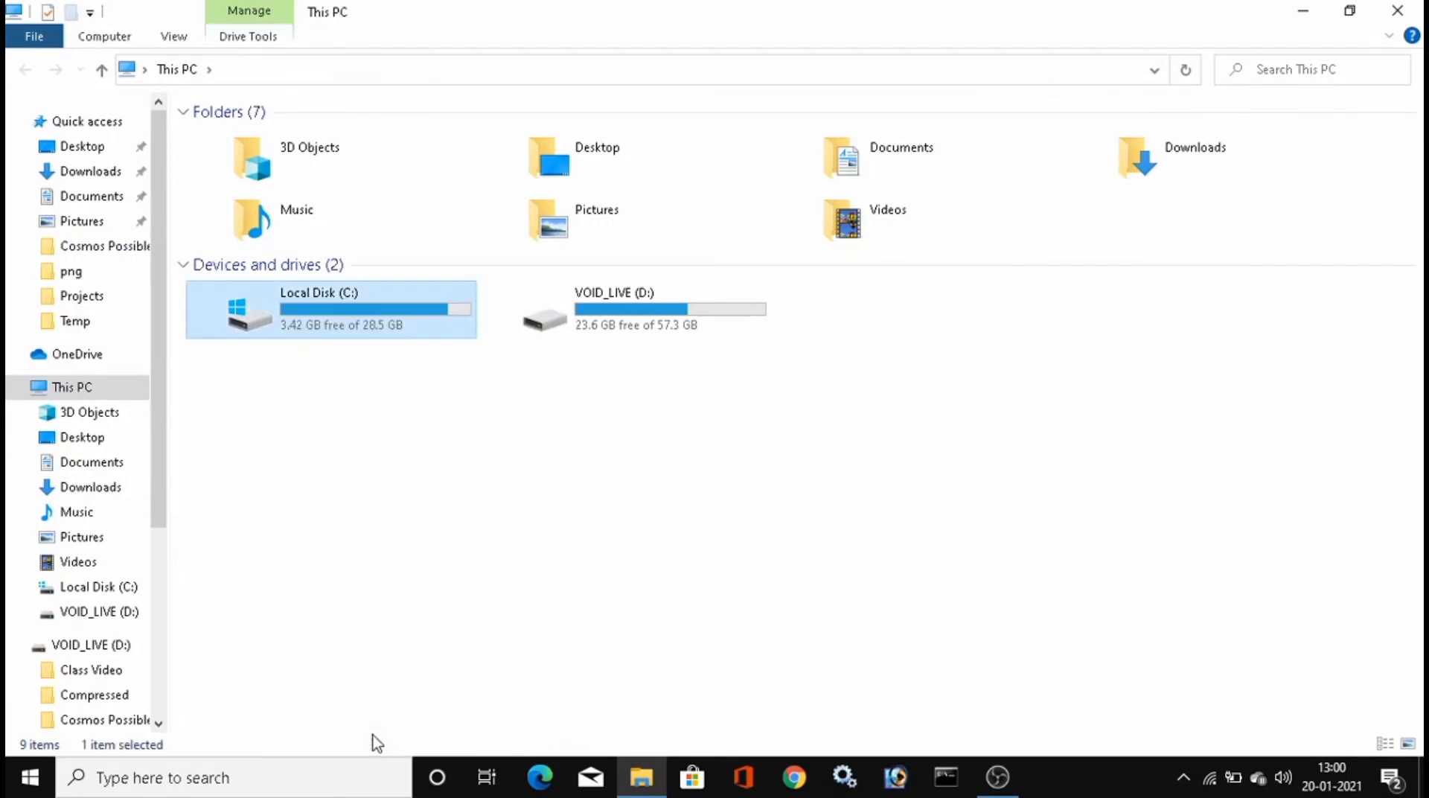
{"action": "left_click", "coordinate": [599, 582]}
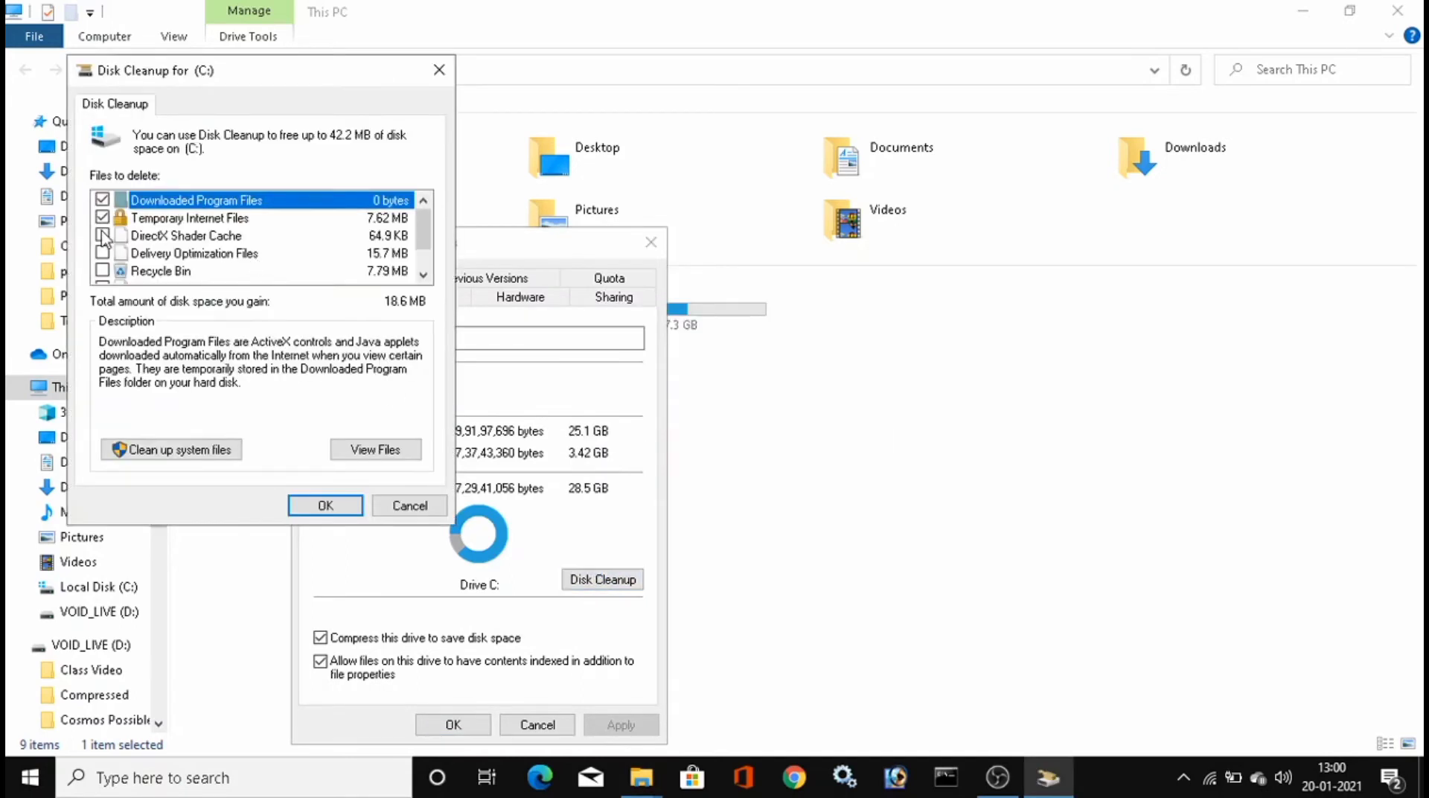
Include DirectX Shader Cache, Delivery Optimization Files and Temporary files in the files to delete.
{"action": "left_click", "coordinate": [102, 254]}
{"action": "scroll", "coordinate": [423, 230], "scroll_direction": "down", "scroll_amount": 1}
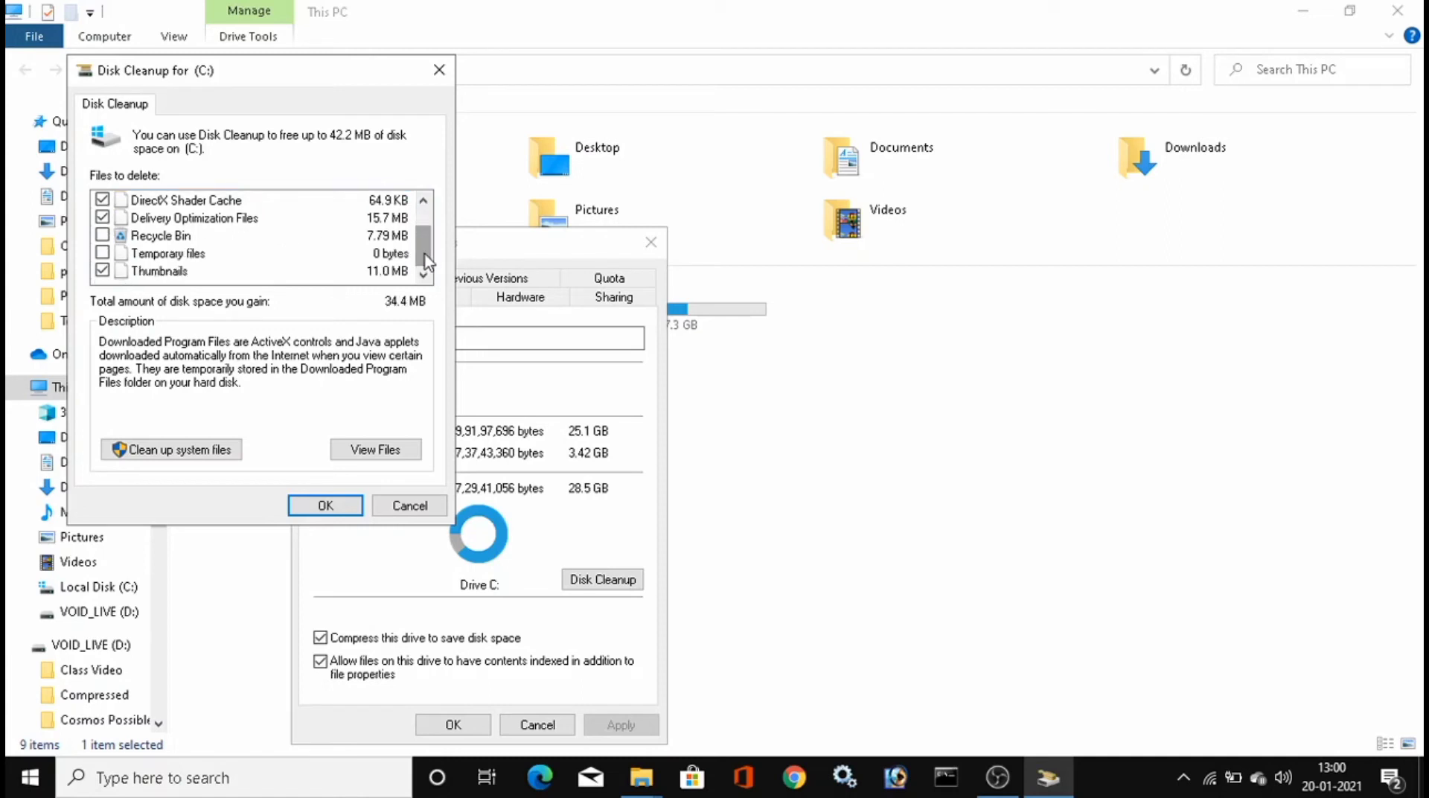
{"action": "left_click", "coordinate": [102, 253]}
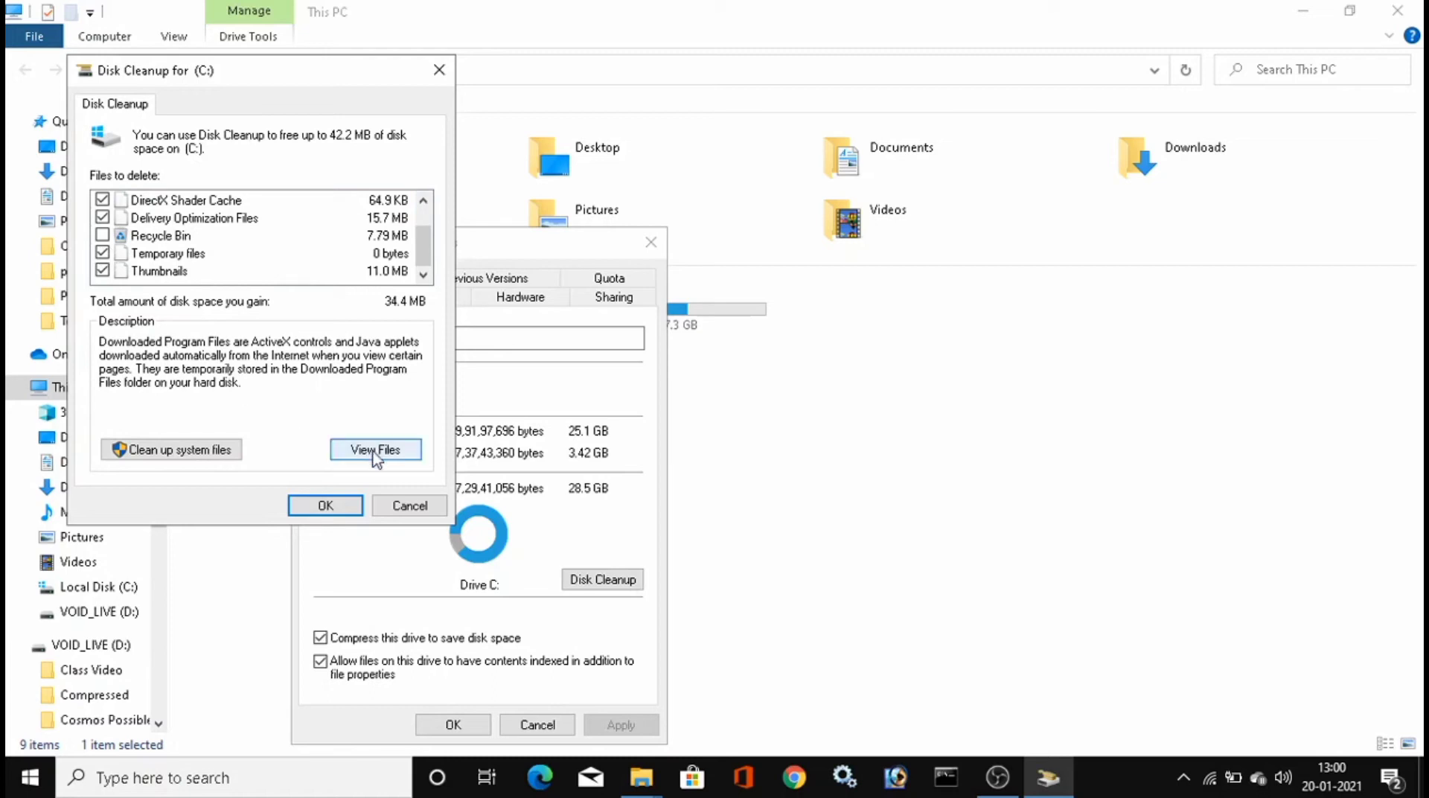
Rescan drive C: for system files, permanently delete the default selection of files, and close the drive properties and This PC.
{"action": "left_click", "coordinate": [209, 450]}
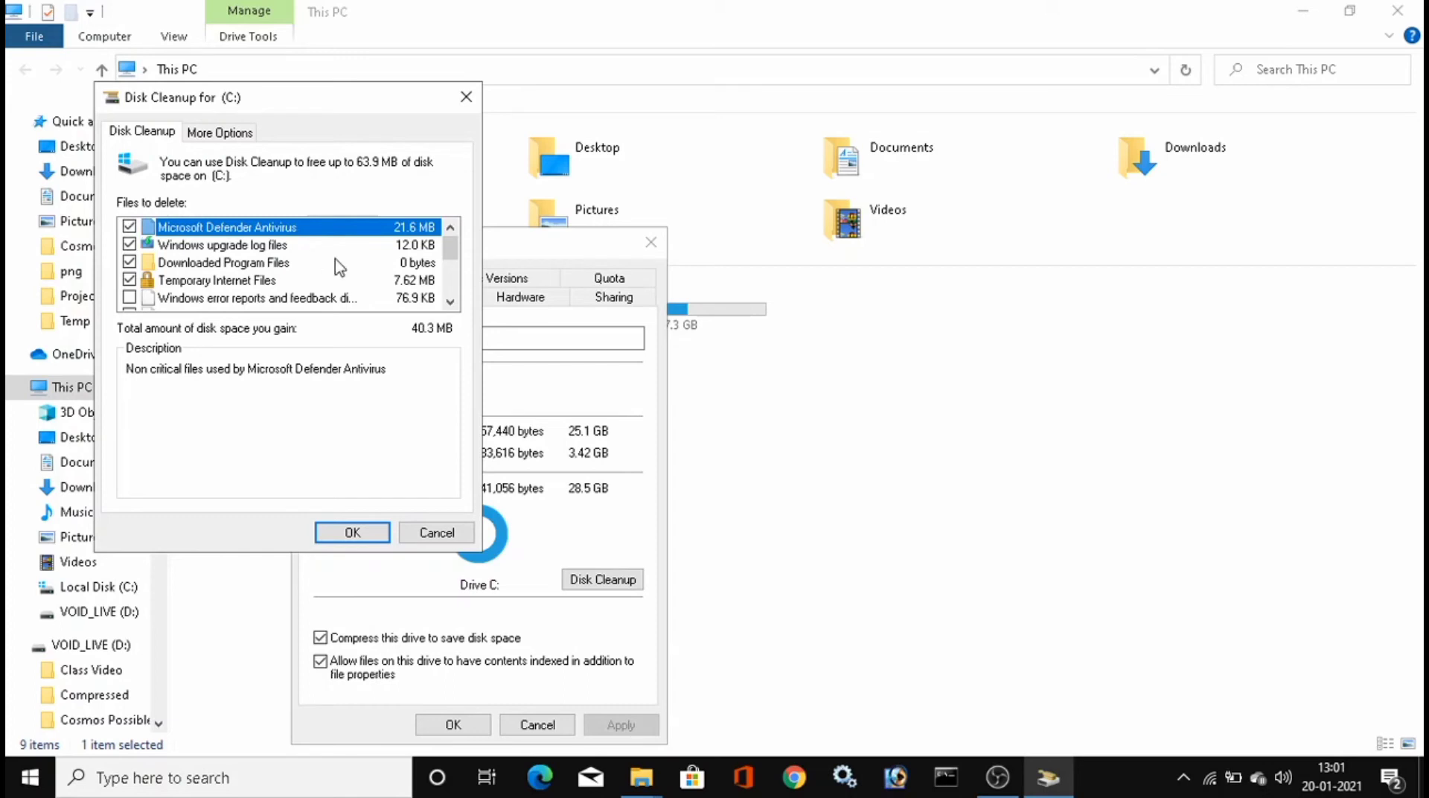
{"action": "left_click_drag", "start_coordinate": [450, 244], "coordinate": [457, 312]}
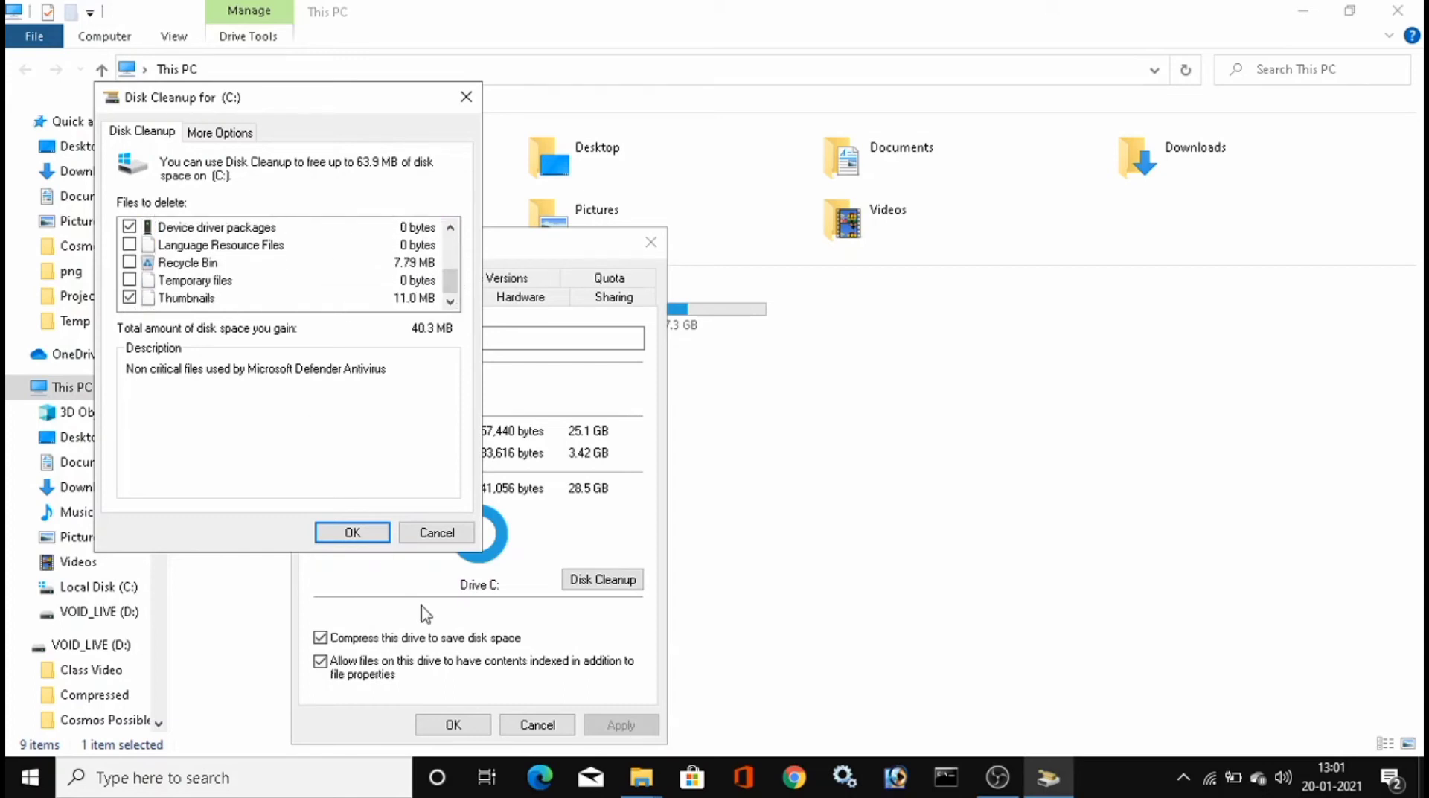
{"action": "left_click", "coordinate": [337, 534]}
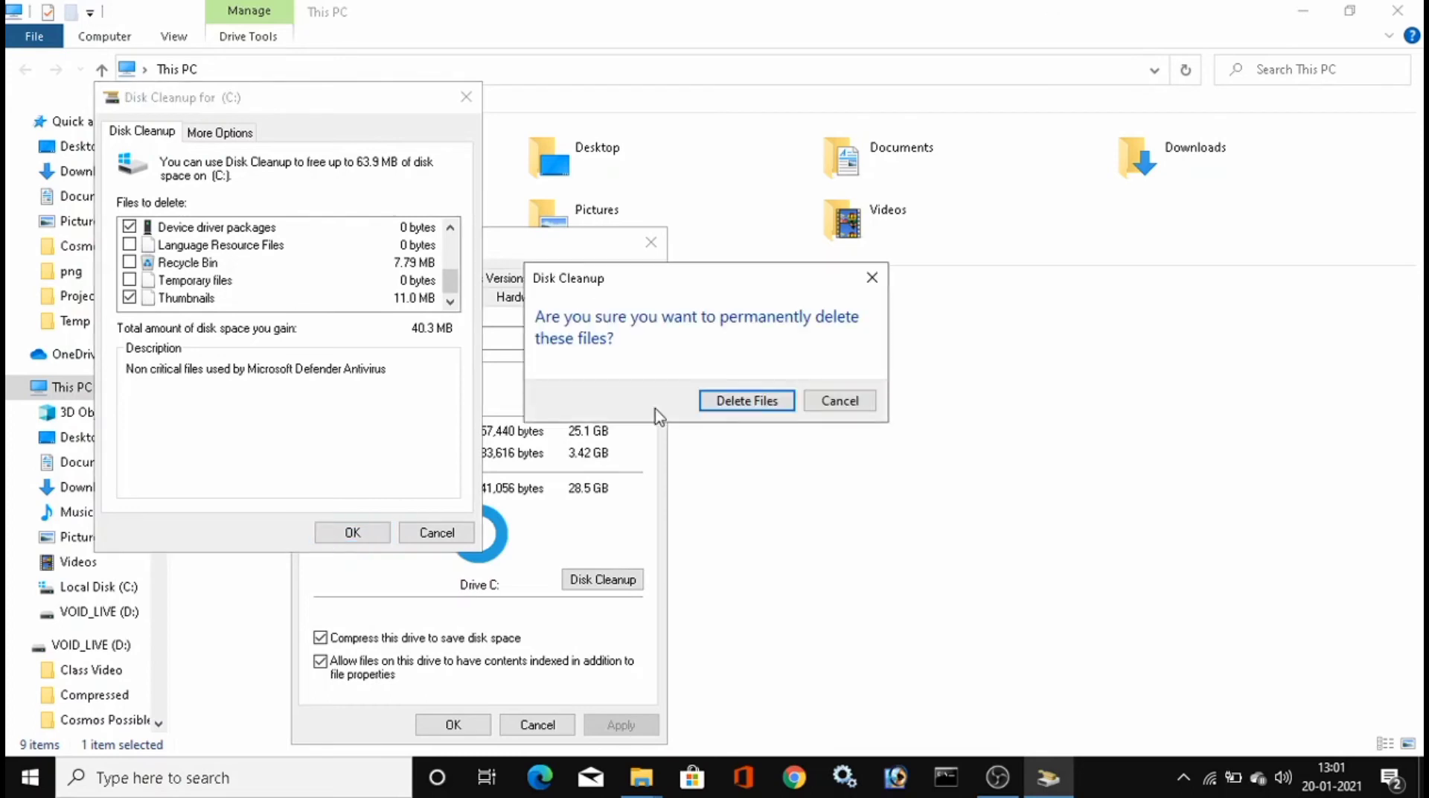
{"action": "left_click", "coordinate": [744, 402]}
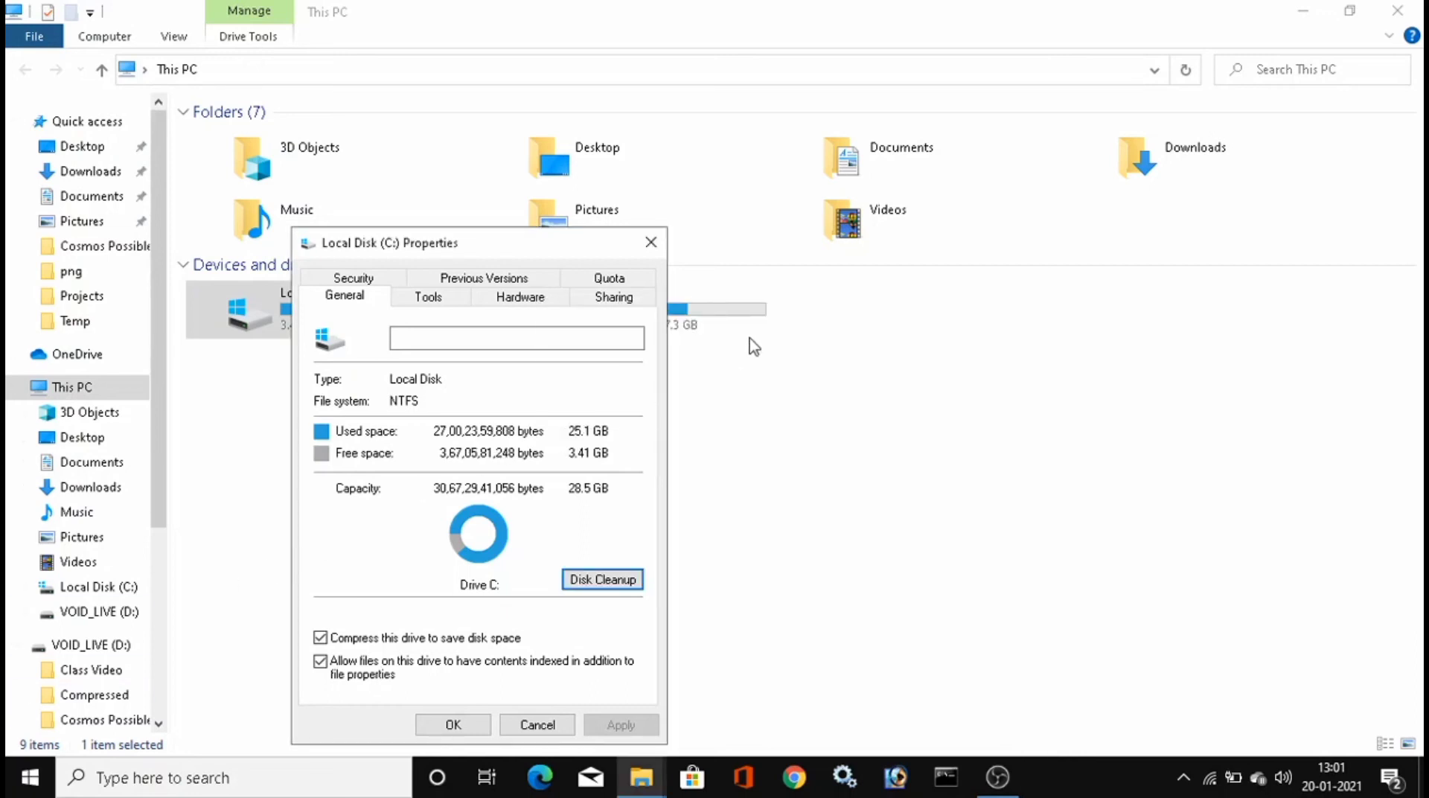
{"action": "left_click", "coordinate": [652, 240]}
{"action": "left_click", "coordinate": [1397, 10]}
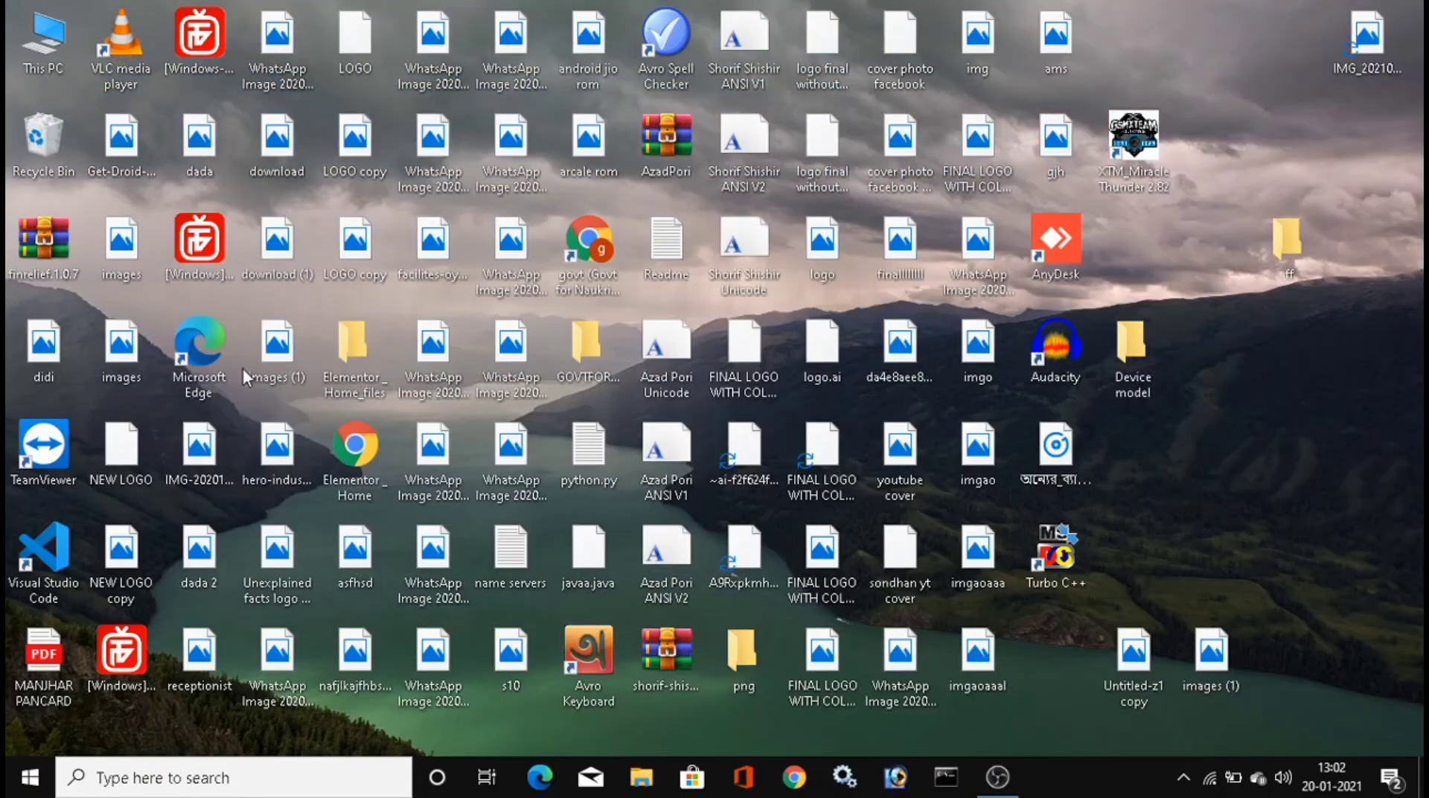
Search Windows for "remove" and open Add or remove programs.
{"action": "key", "text": "super"}
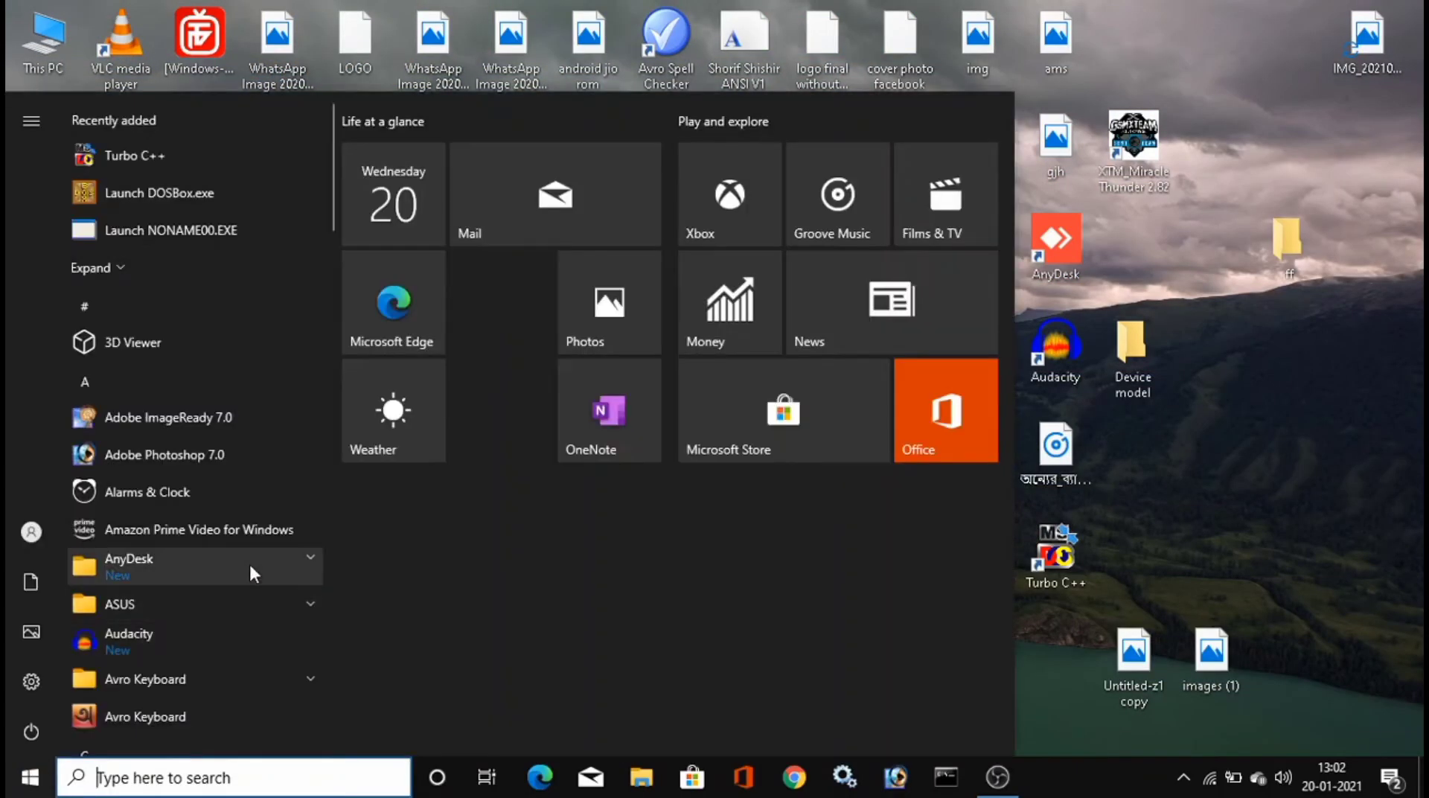
{"action": "type", "text": "re"}
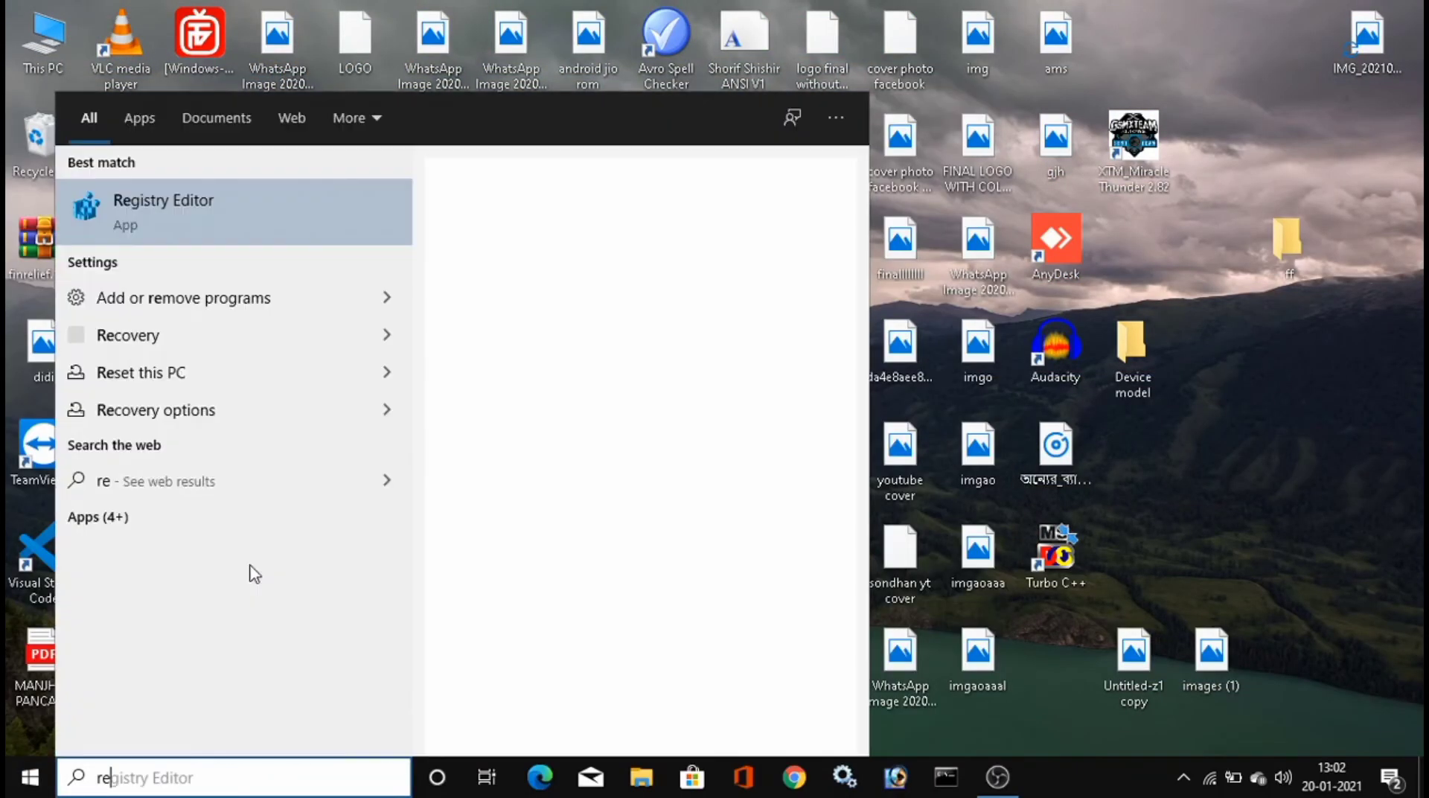
{"action": "type", "text": "move"}
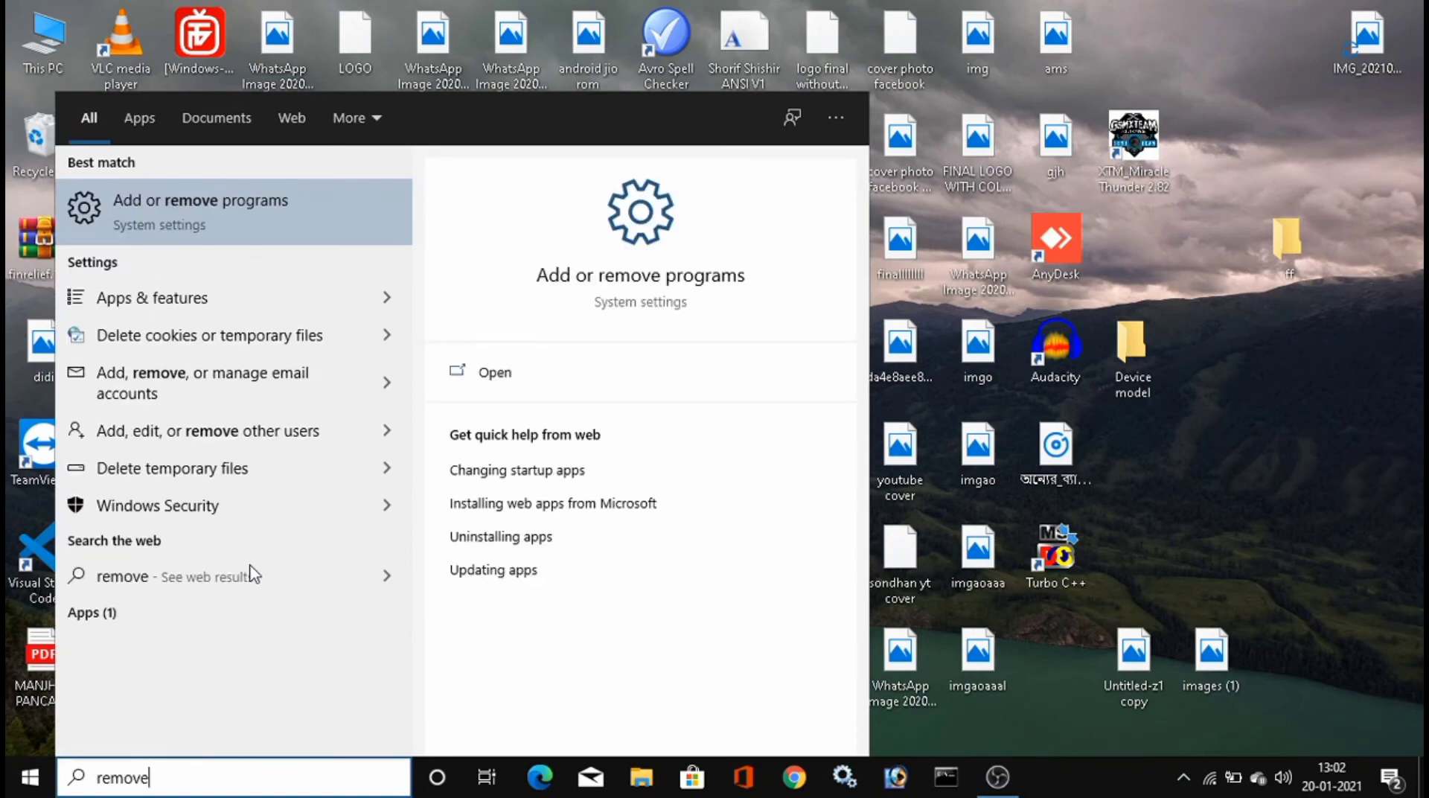
{"action": "key", "text": "Return"}
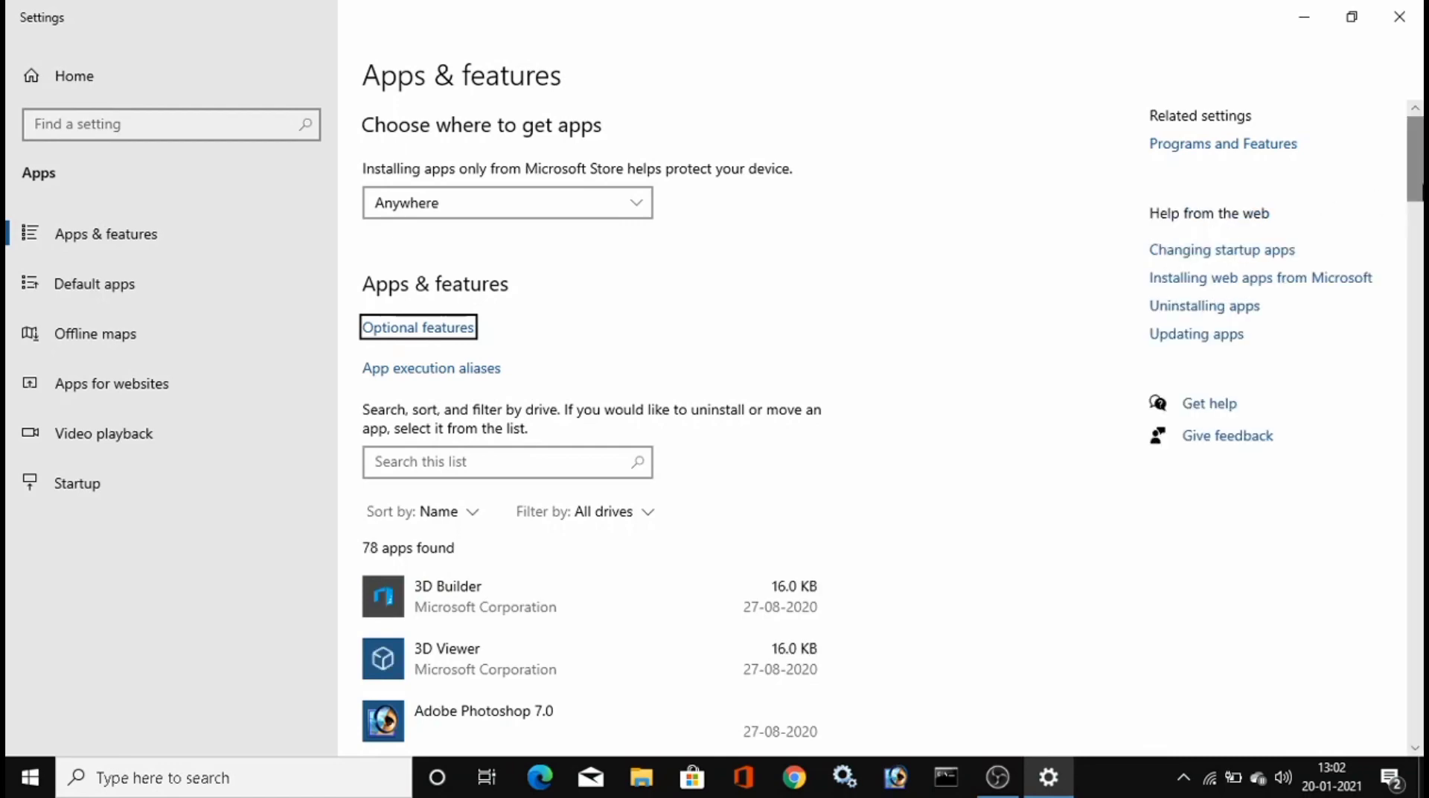
Look through the whole list of installed apps for unneeded programs and close Settings.
{"action": "scroll", "coordinate": [744, 428], "scroll_direction": "down", "scroll_amount": 8}
{"action": "scroll", "coordinate": [893, 428], "scroll_direction": "down", "scroll_amount": 20}
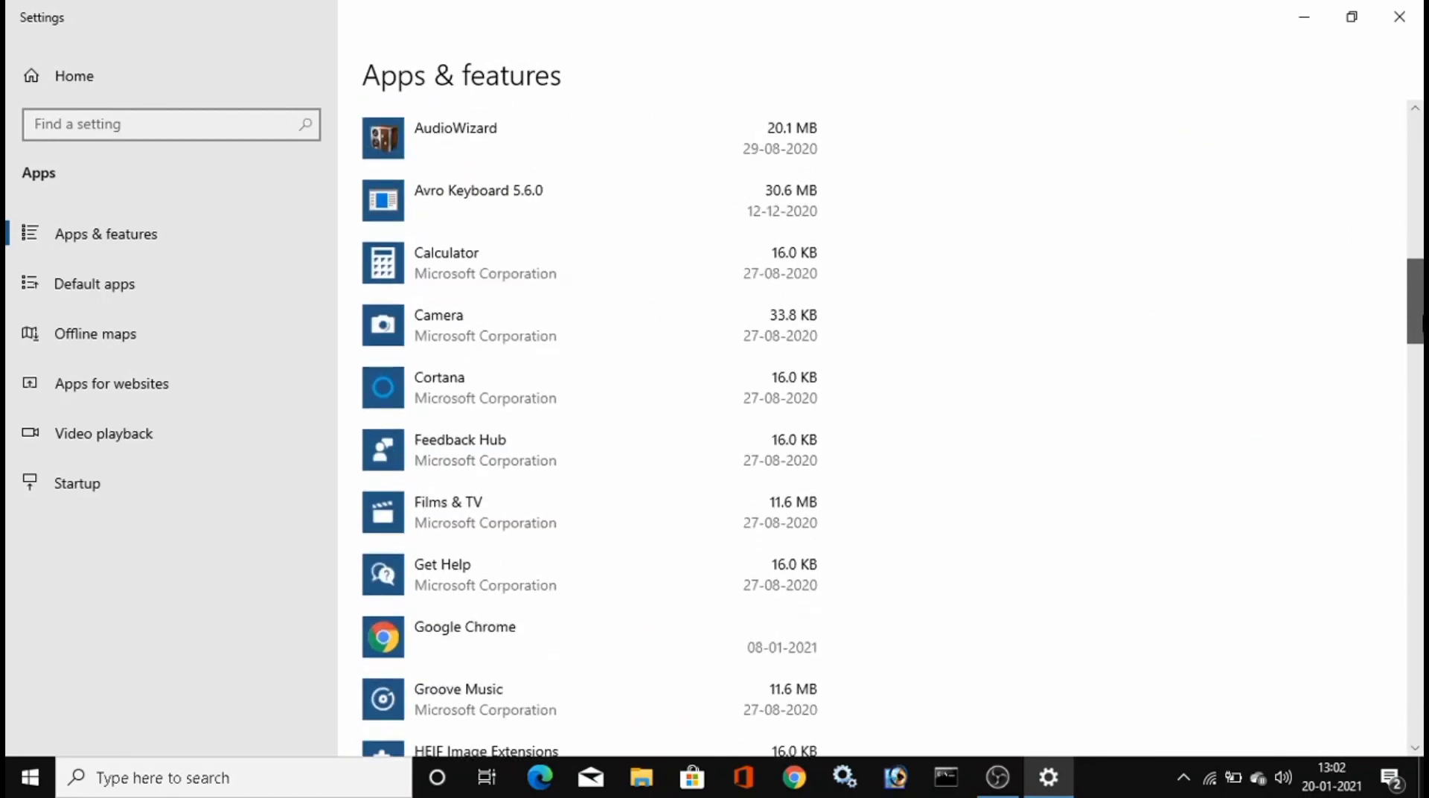
{"action": "scroll", "coordinate": [744, 428], "scroll_direction": "up", "scroll_amount": 20}
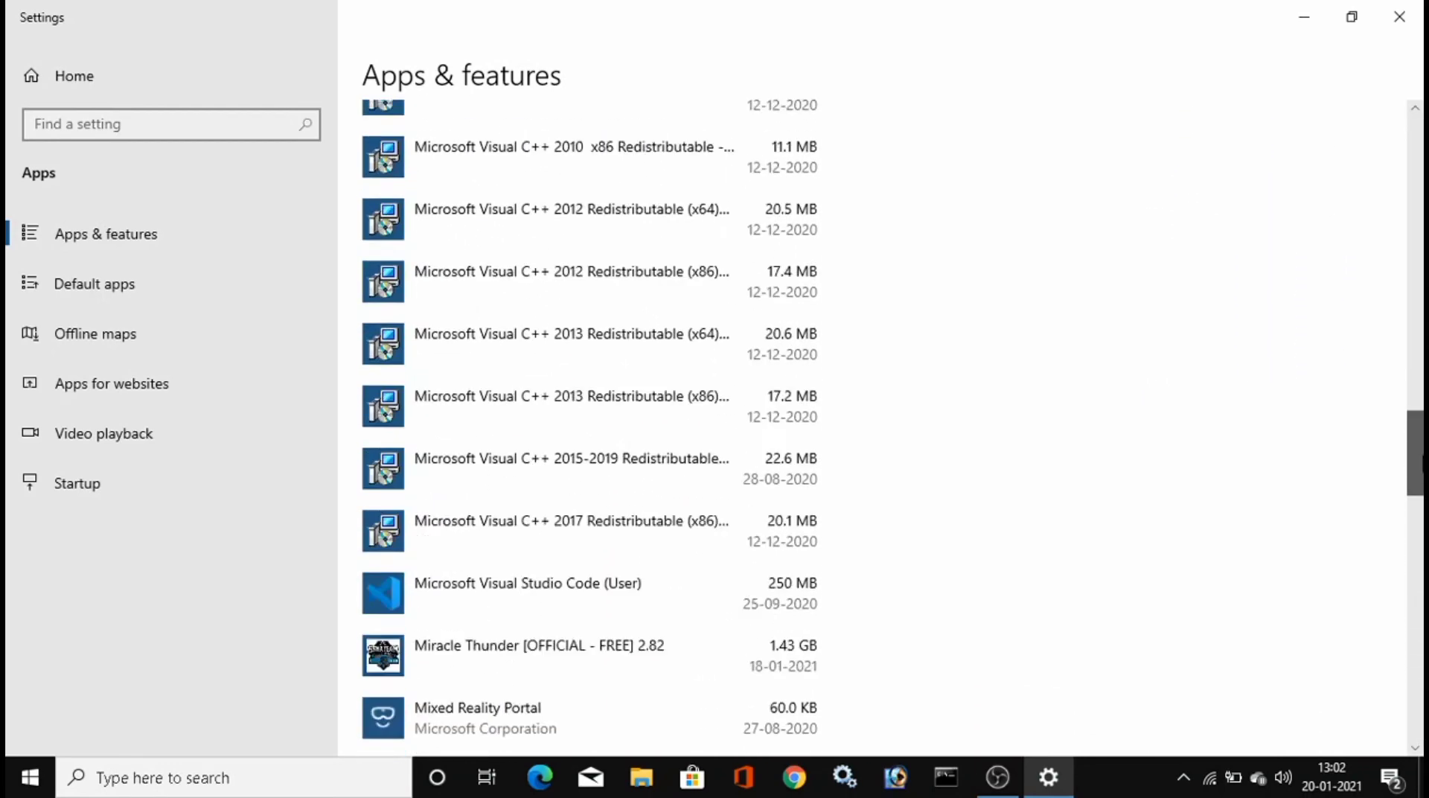
{"action": "scroll", "coordinate": [744, 428], "scroll_direction": "down", "scroll_amount": 8}
{"action": "left_click_drag", "start_coordinate": [1422, 250], "coordinate": [1422, 719]}
{"action": "left_click", "coordinate": [1399, 17]}
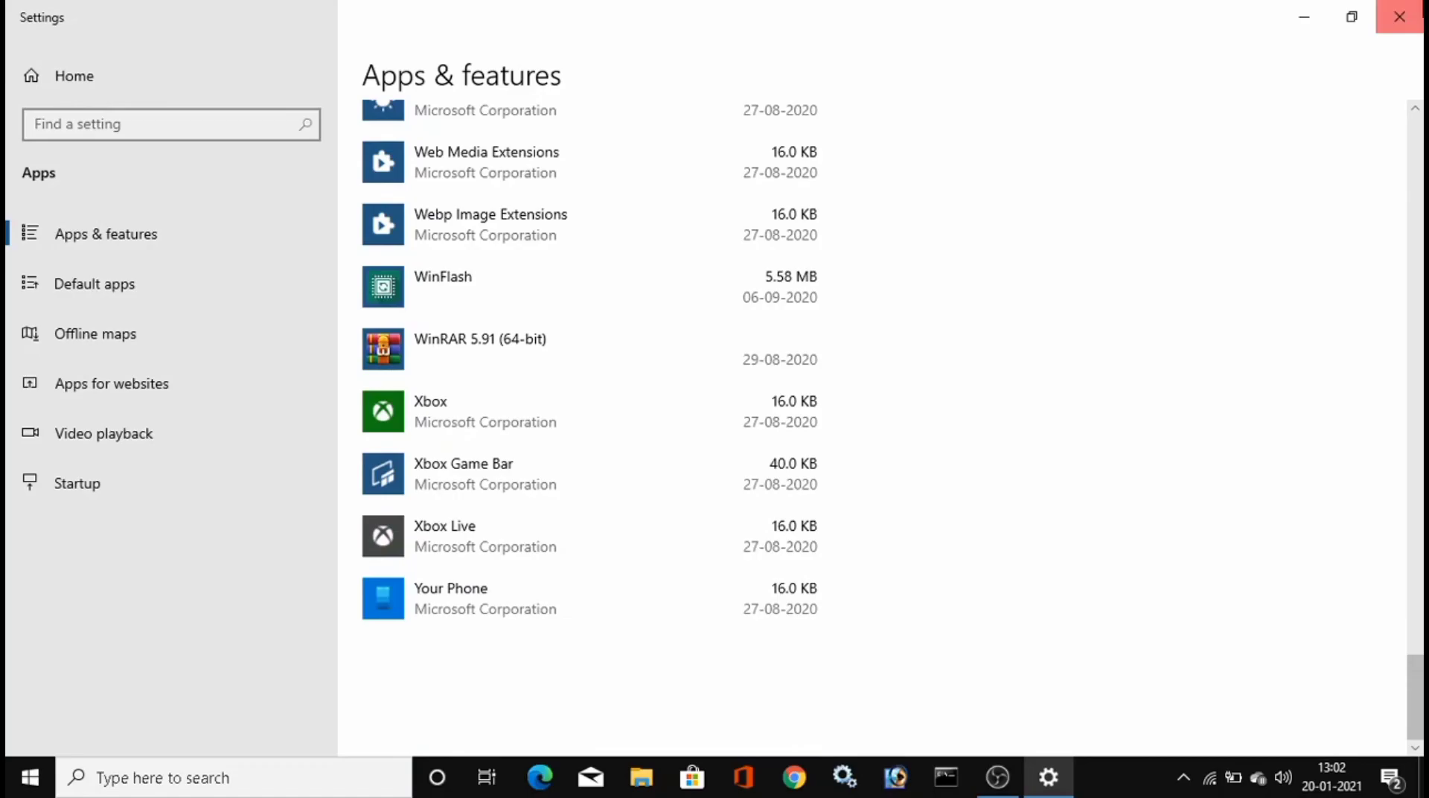
Hide all desktop icons.
{"action": "right_click", "coordinate": [1211, 92]}
{"action": "mouse_move", "coordinate": [1220, 106]}
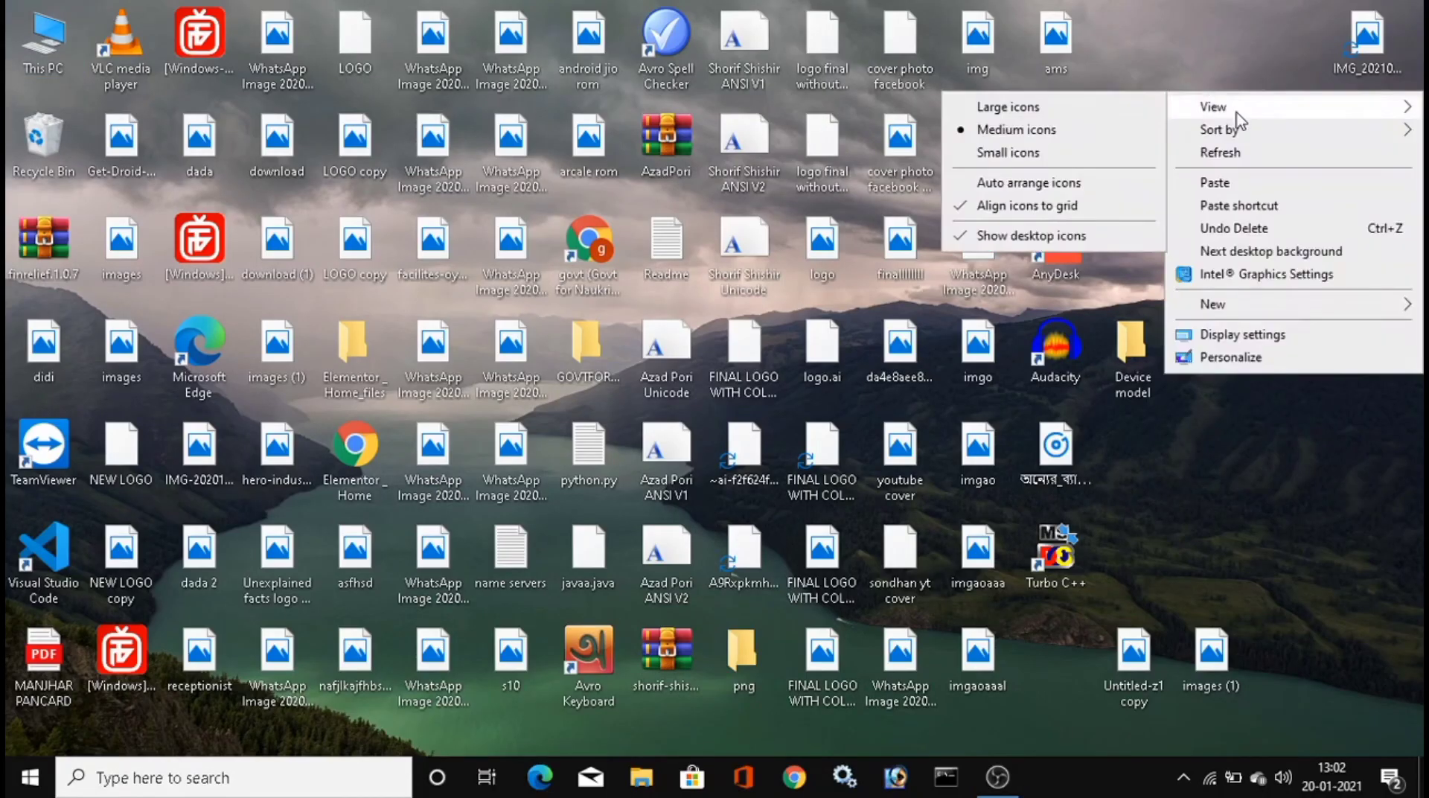
{"action": "left_click", "coordinate": [1008, 237]}
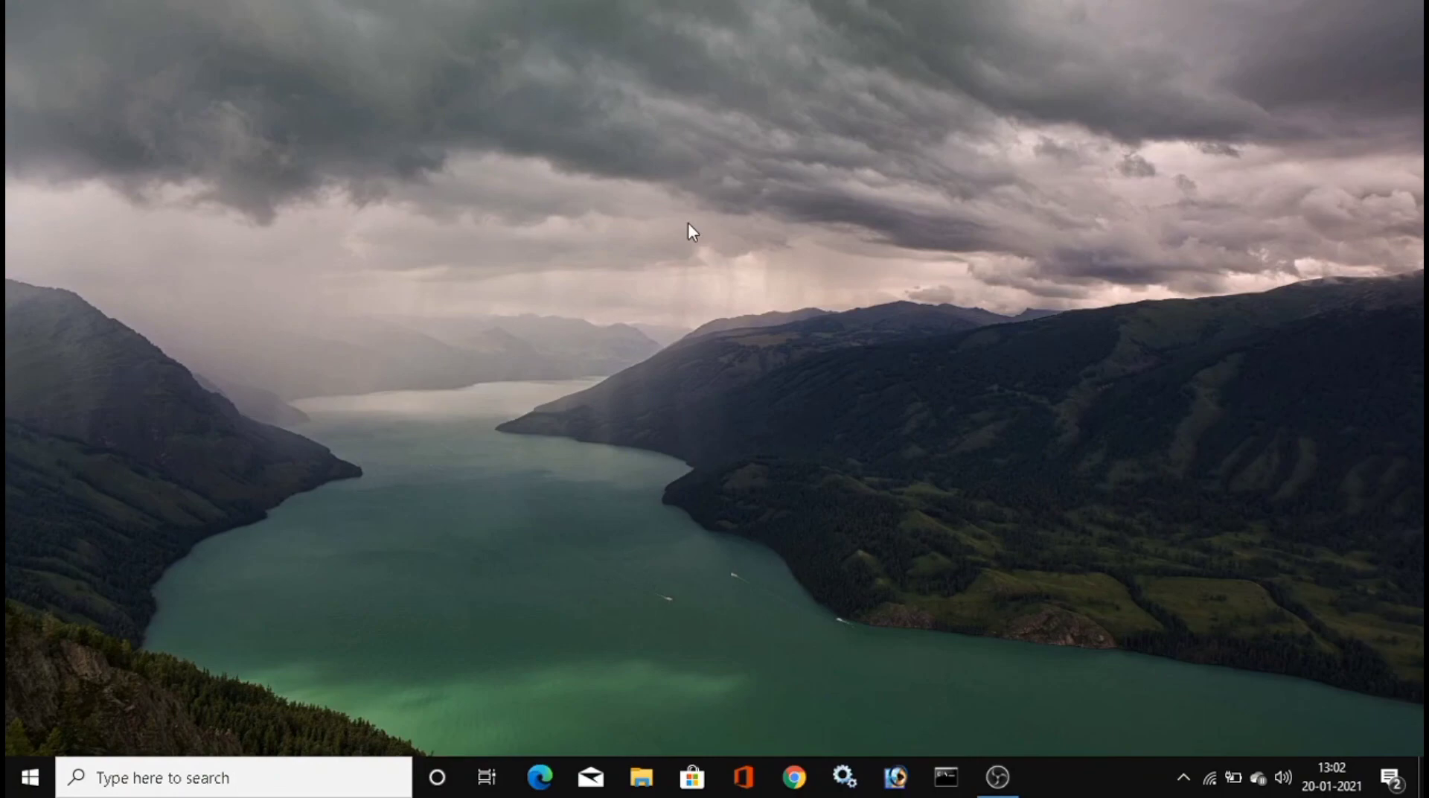
{"action": "left_click", "coordinate": [997, 777]}
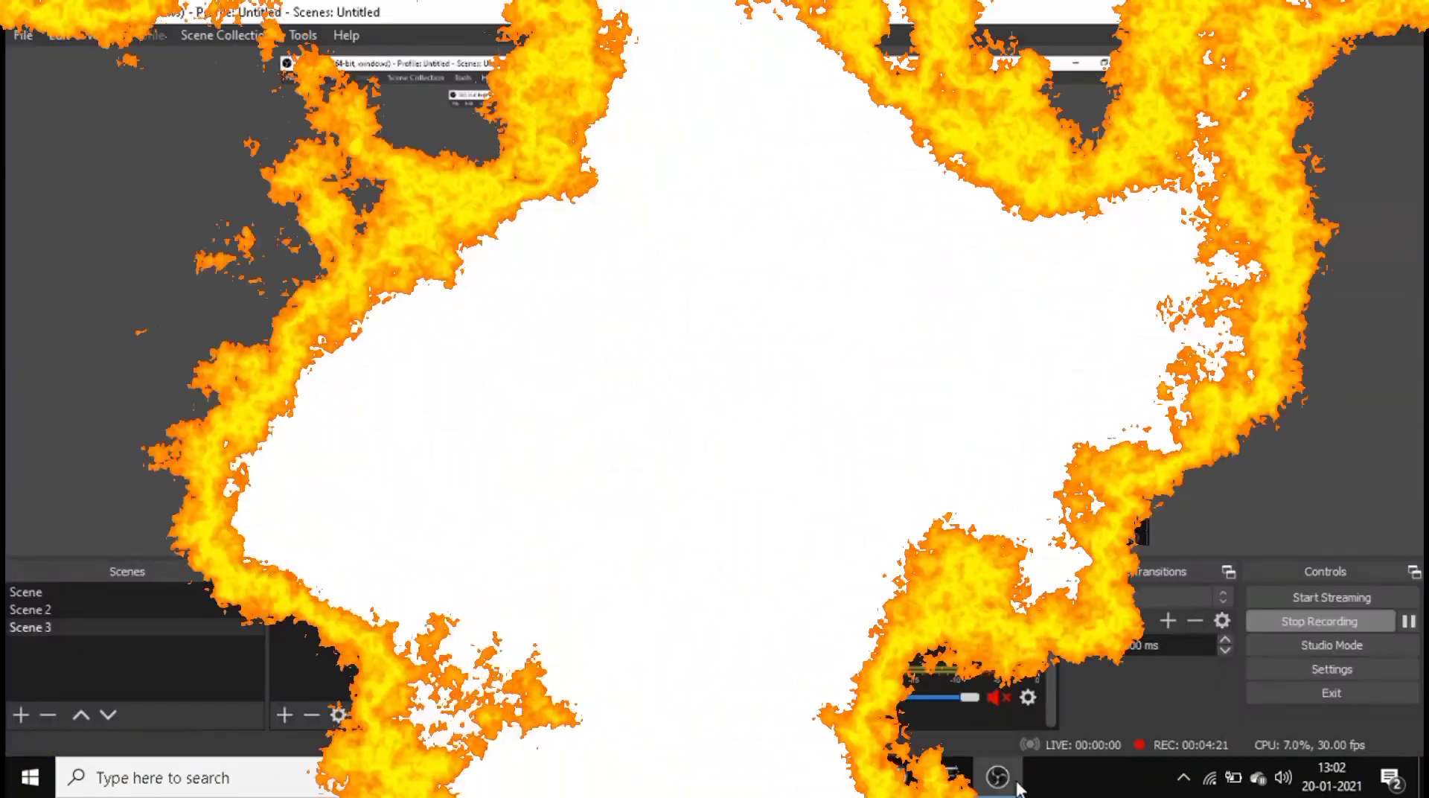